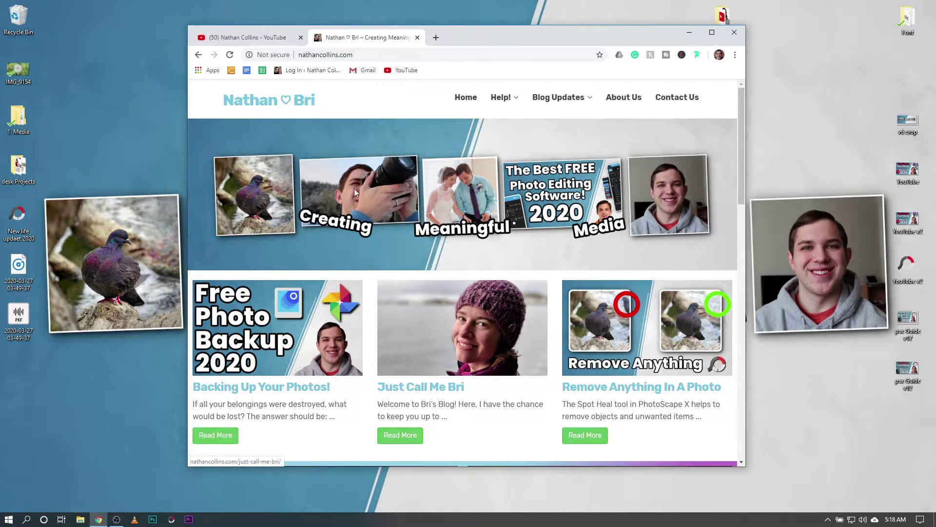
- Browse the YouTube channel's videos and the blog website, then minimize Chrome to show the desktop
click(271, 37)
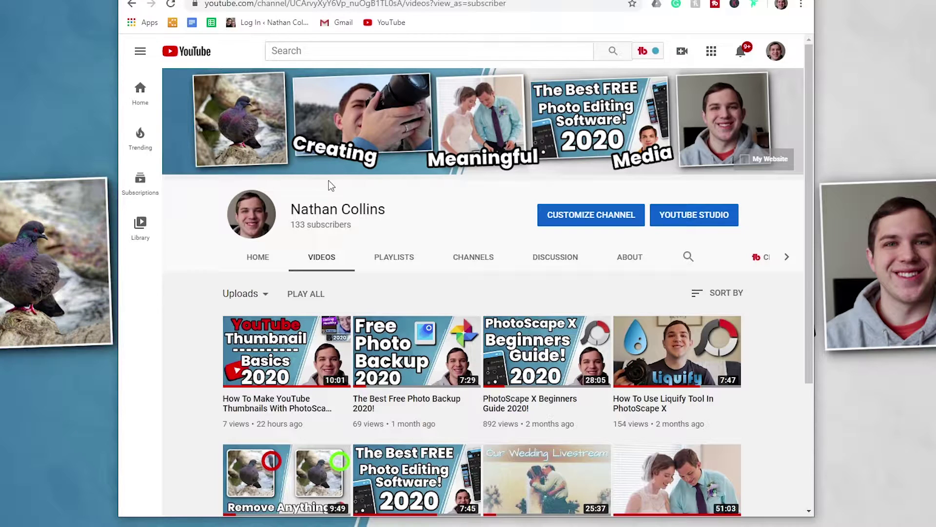
scroll(326, 302, down, 3)
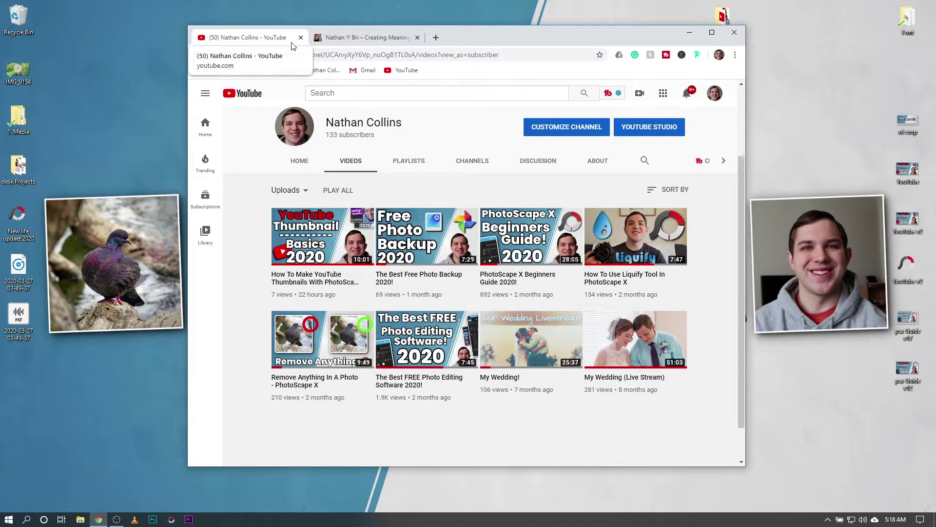
click(352, 37)
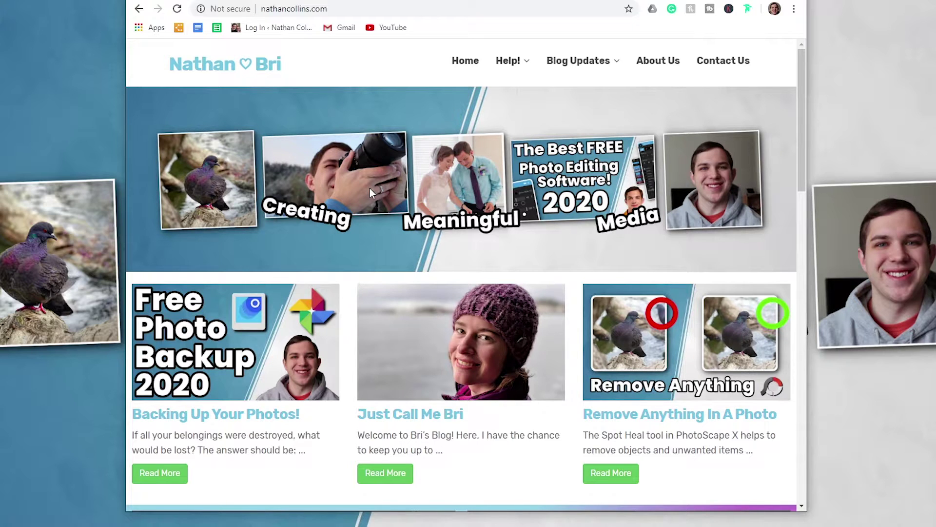
scroll(461, 384, down, 5)
scroll(461, 384, down, 4)
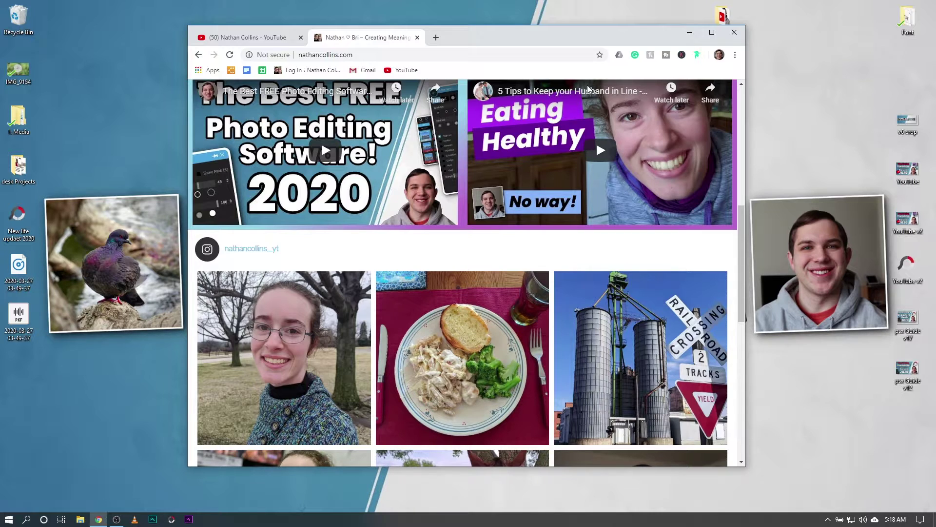
click(289, 33)
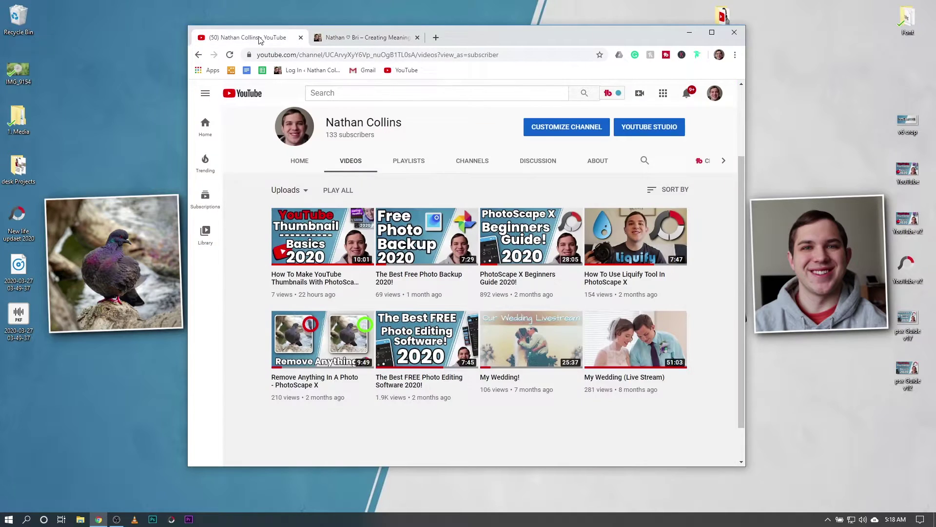
click(689, 34)
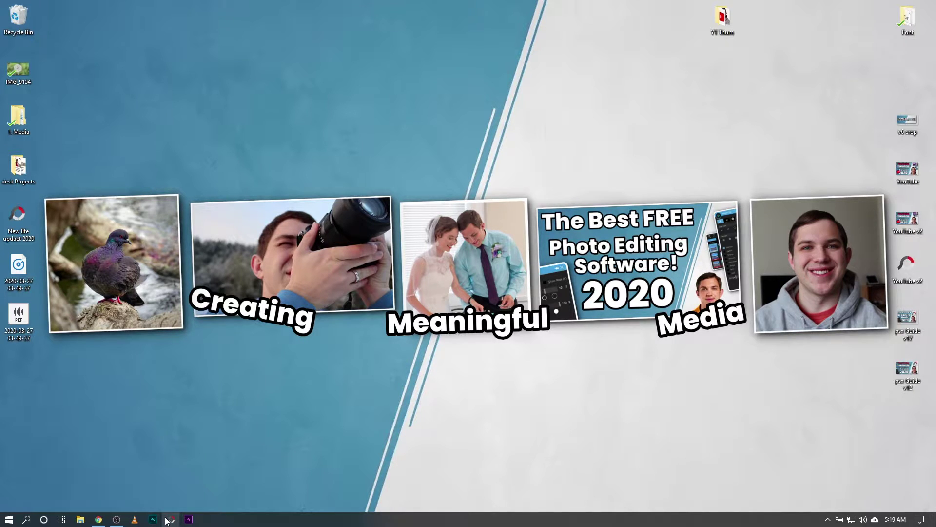
click(168, 520)
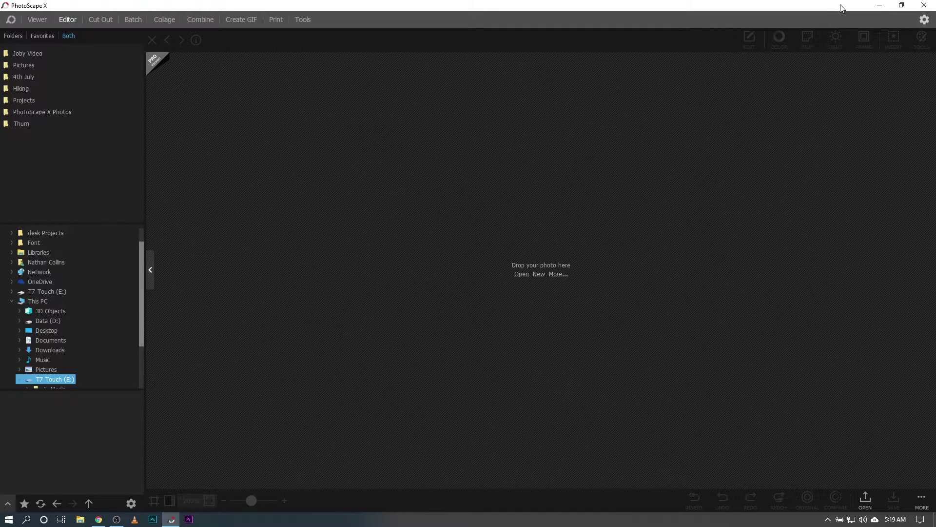
click(880, 5)
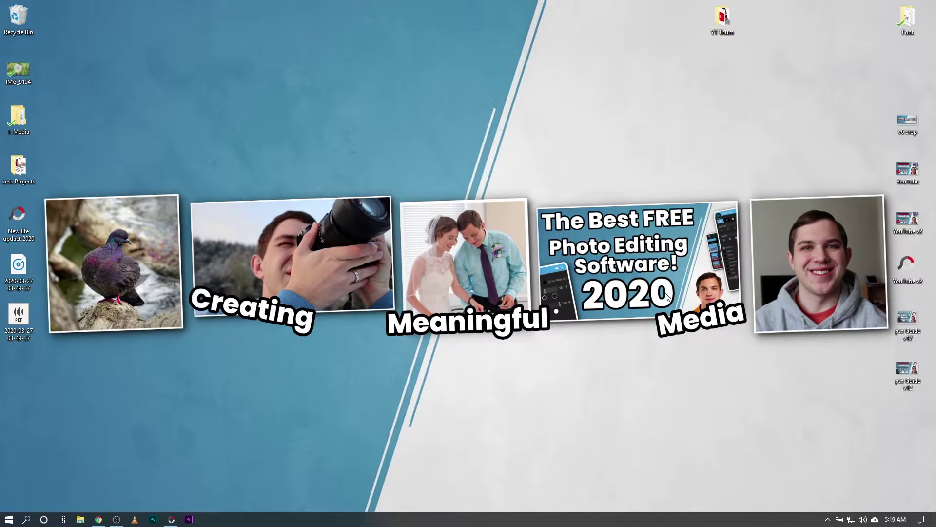
mouse_move(176, 522)
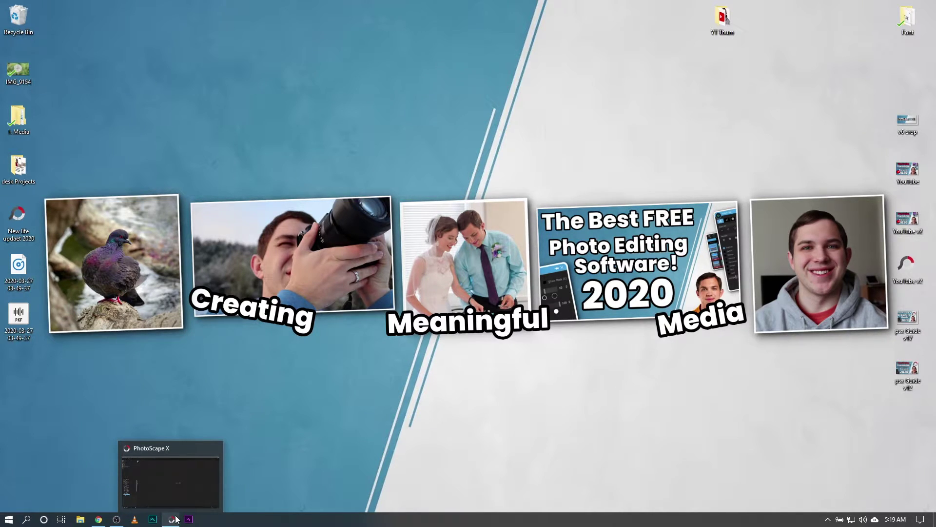
- Restore Chrome and maximize it so the channel's uploaded videos fill the screen
click(98, 519)
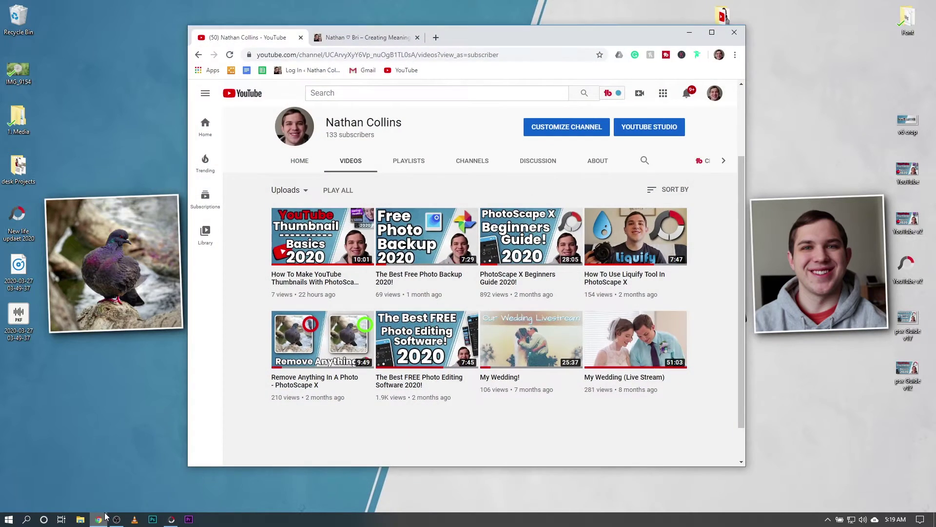
click(712, 31)
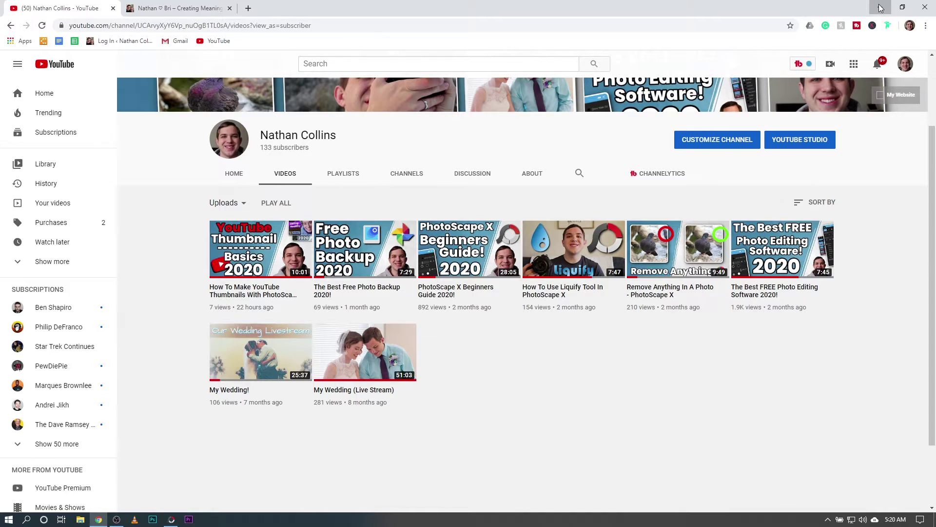
- Create a new blank white 1280 × 720 image, noname.png, in the PhotoScape X Editor
click(880, 7)
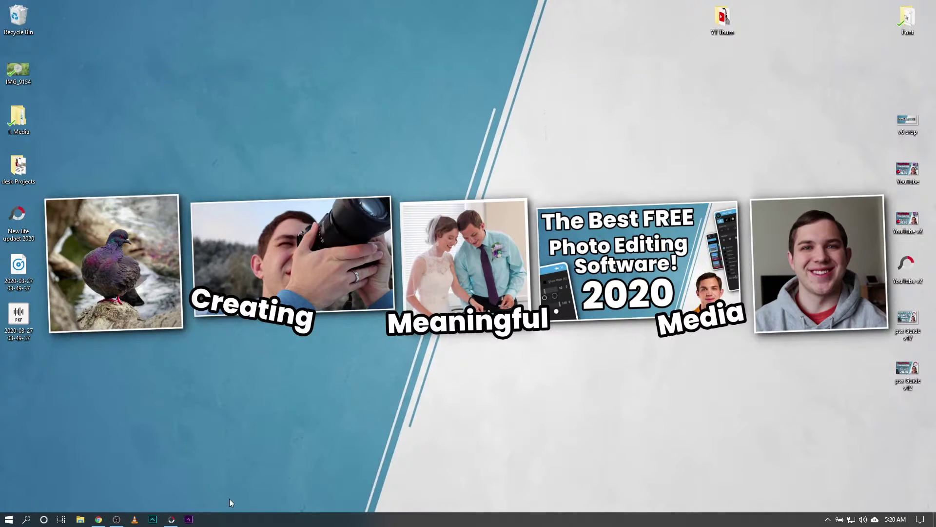
click(171, 520)
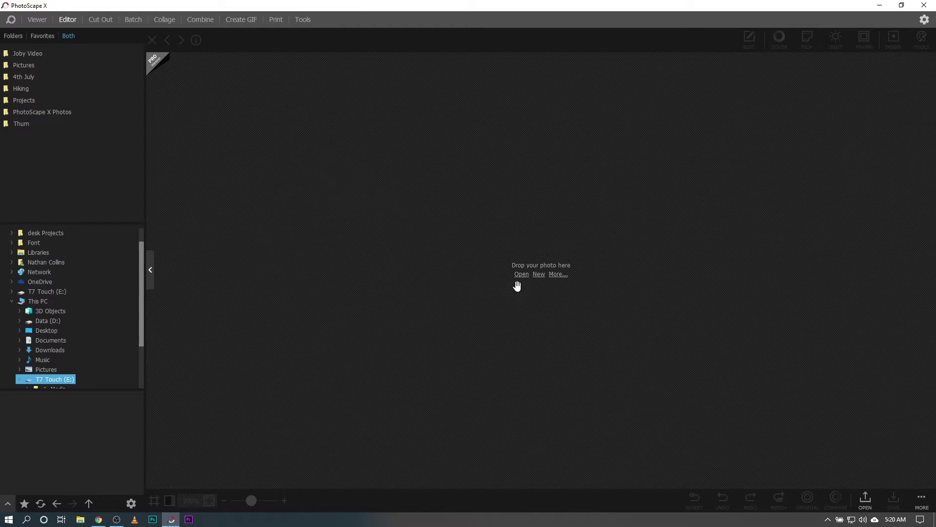
click(536, 275)
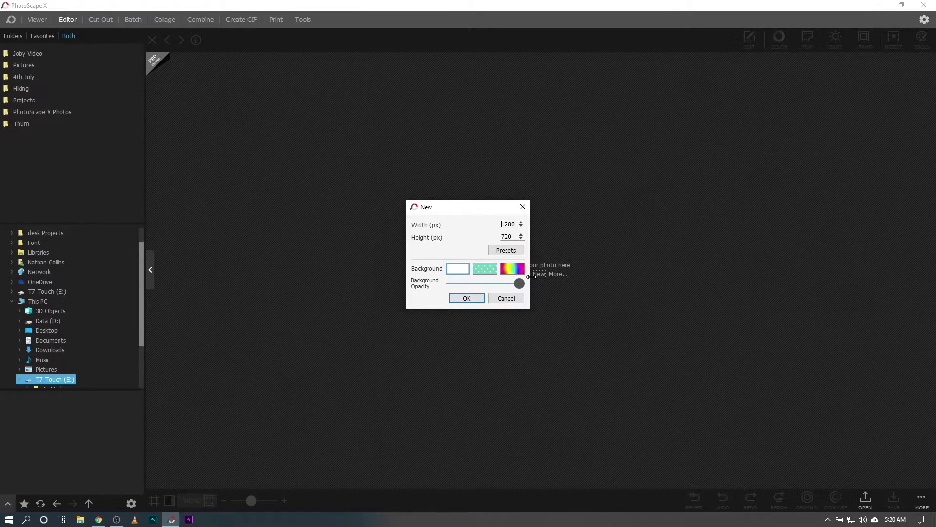
click(522, 207)
click(11, 19)
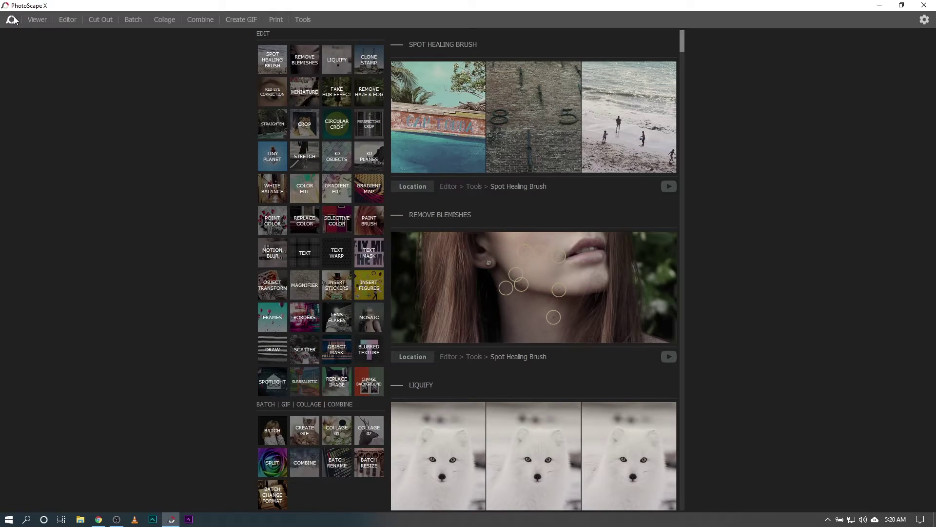
click(62, 21)
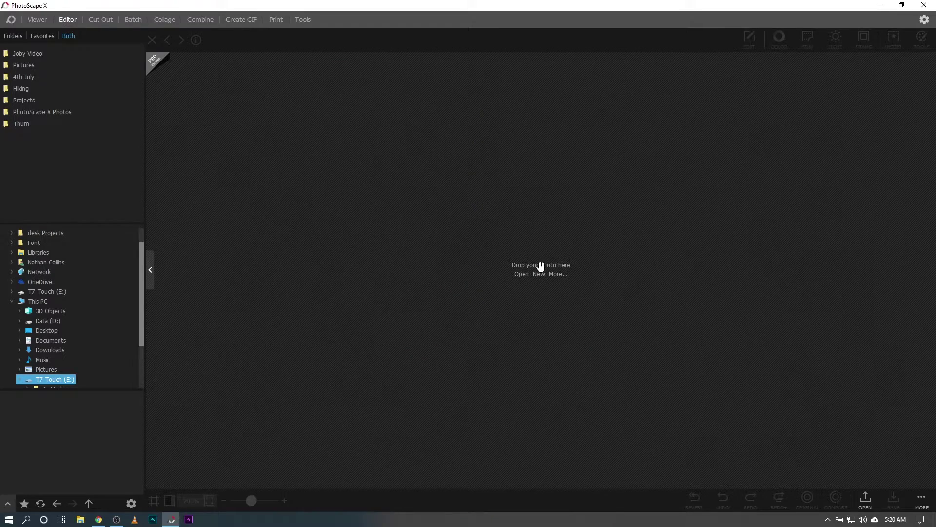
click(539, 274)
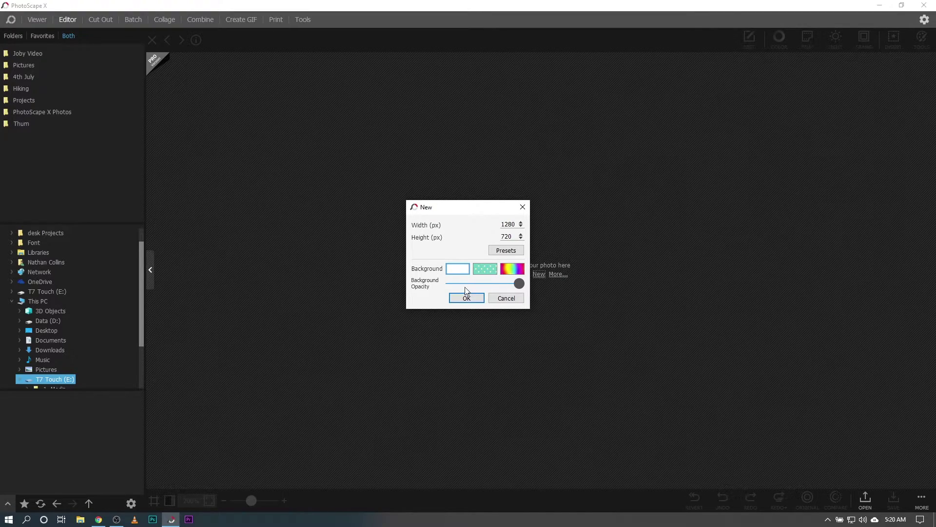
click(467, 298)
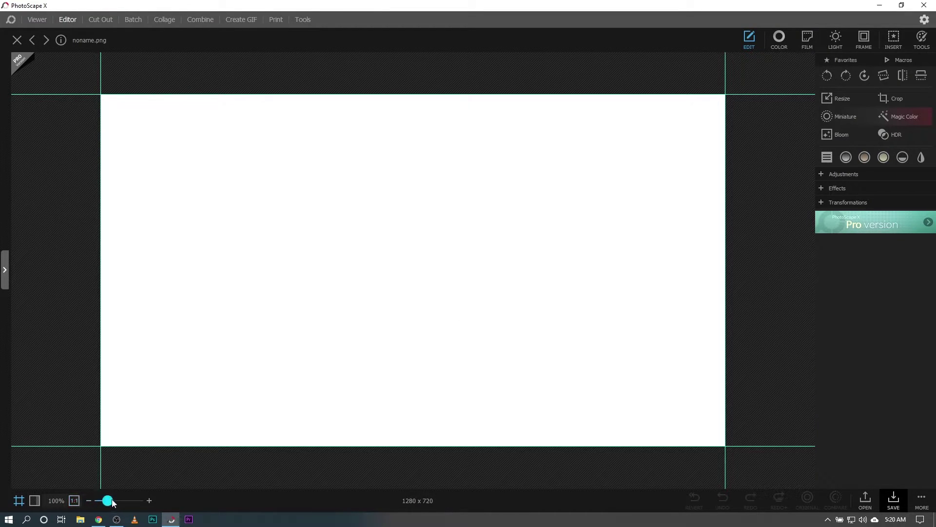
scroll(108, 501, down, 3)
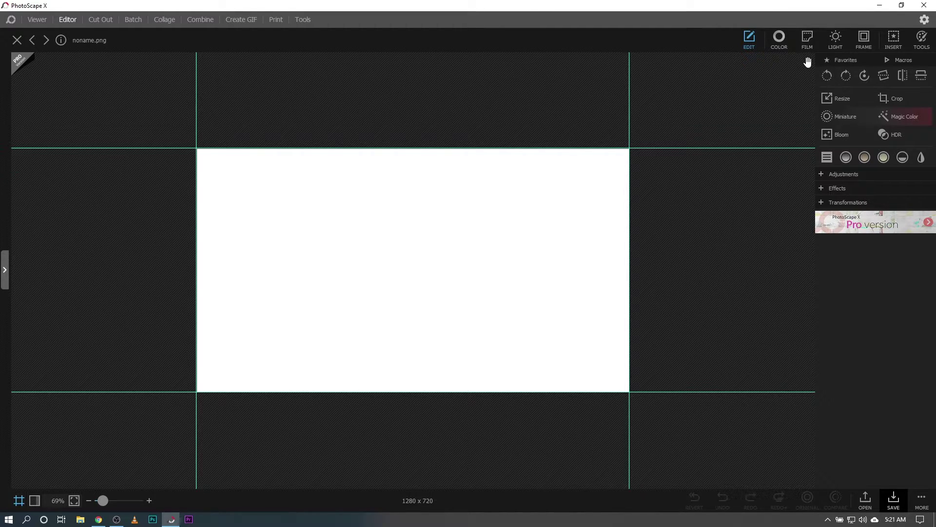
click(897, 502)
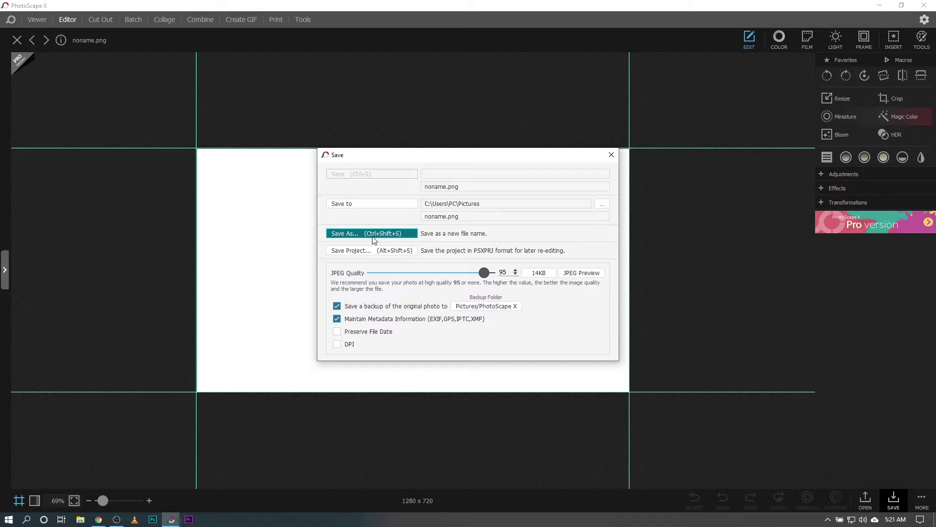
click(611, 155)
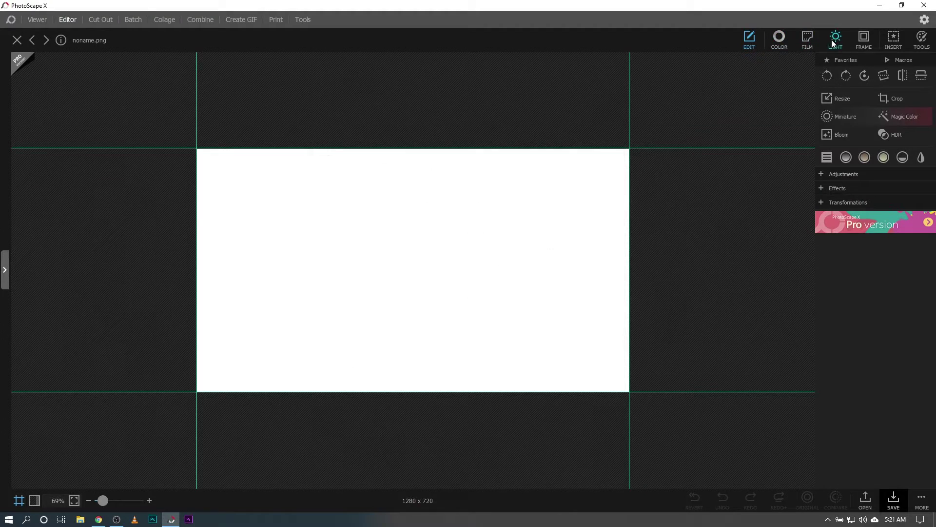
- Insert the blue-and-white background picture from the Desktop's YT Thum folder
click(889, 37)
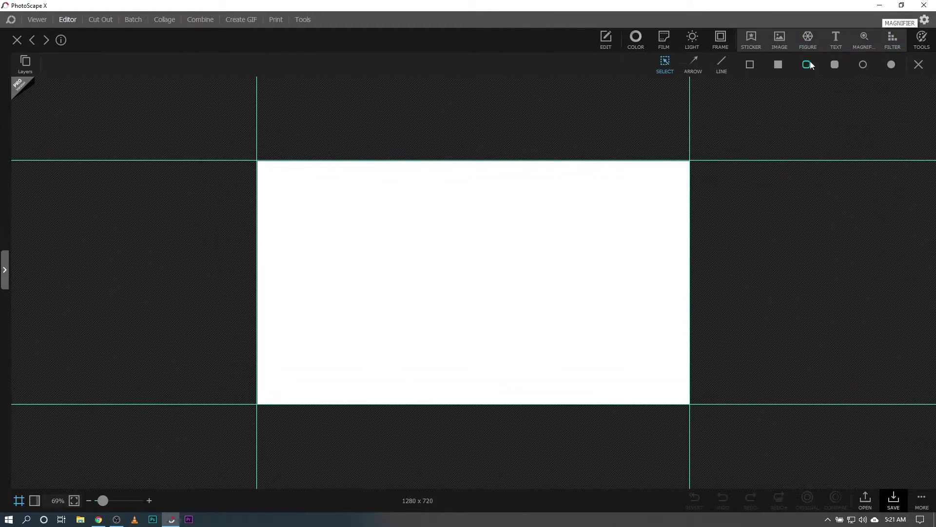
click(776, 43)
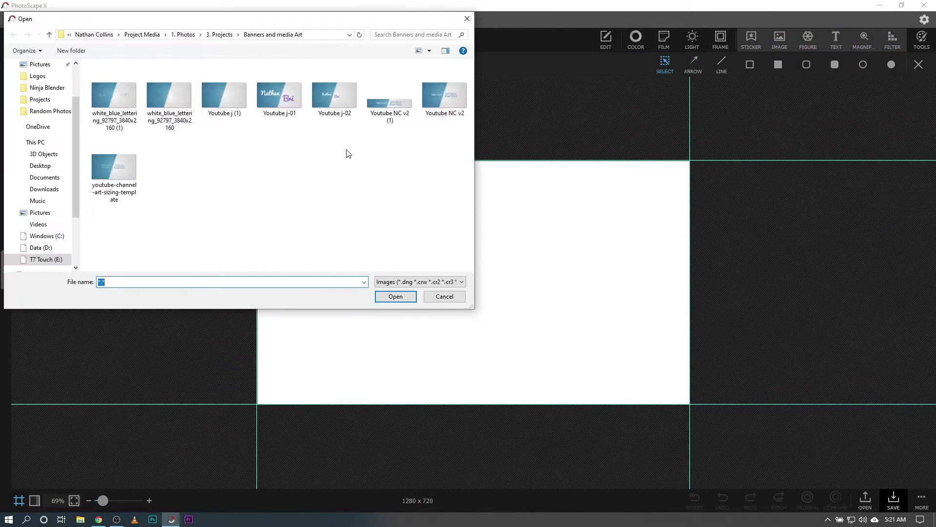
click(51, 166)
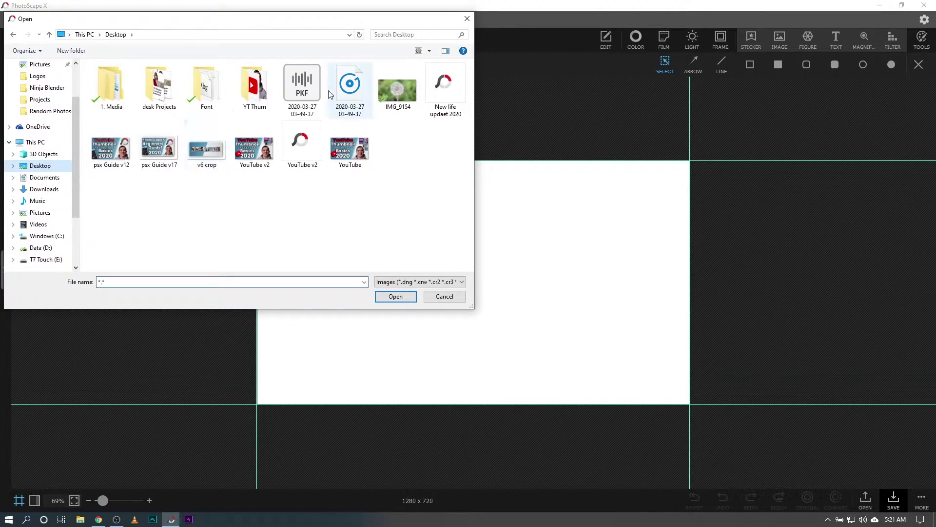
click(262, 89)
double_click(262, 90)
double_click(290, 95)
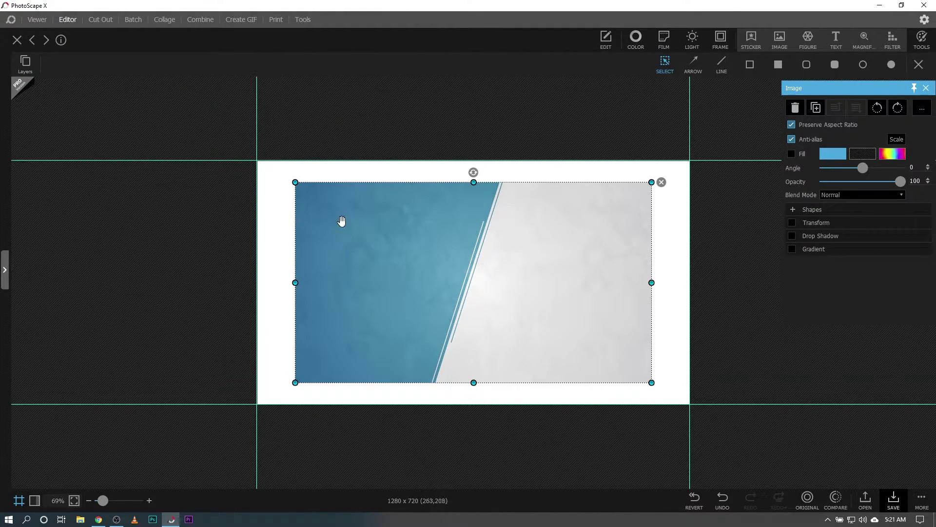
- Stretch the background's corners so it covers the full 1280 × 720 canvas
drag(295, 182, 258, 160)
drag(655, 385, 689, 404)
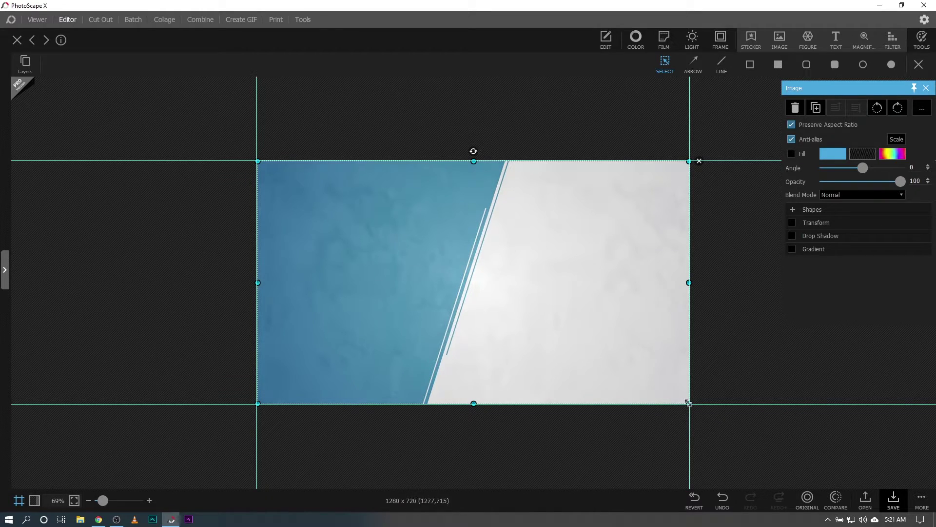
drag(688, 403, 689, 368)
- Insert IMG_1724-cutout v2, shrink it, and move it to the bottom right white area
click(779, 39)
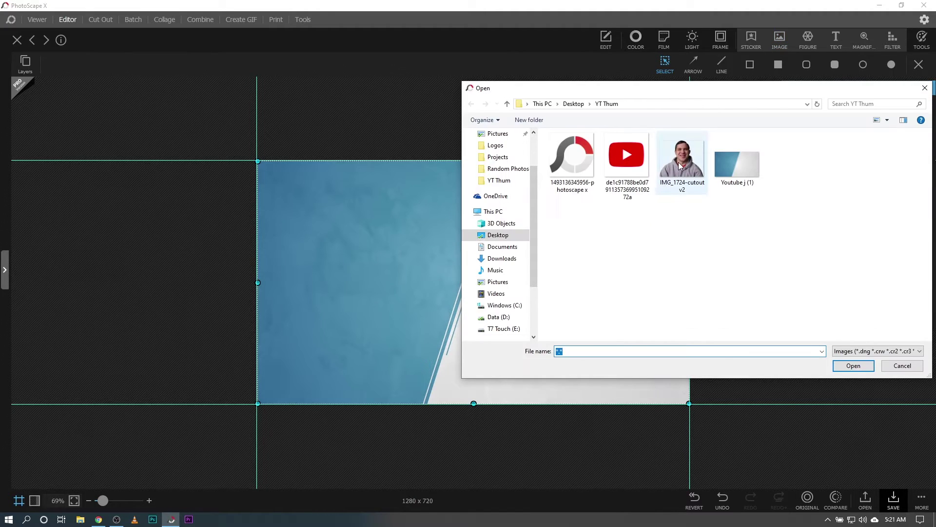
double_click(680, 160)
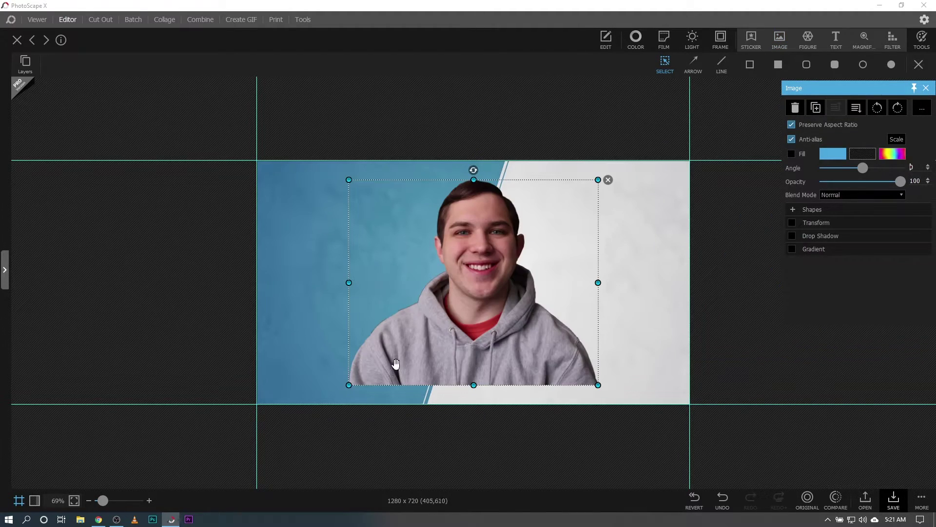
drag(348, 178, 446, 257)
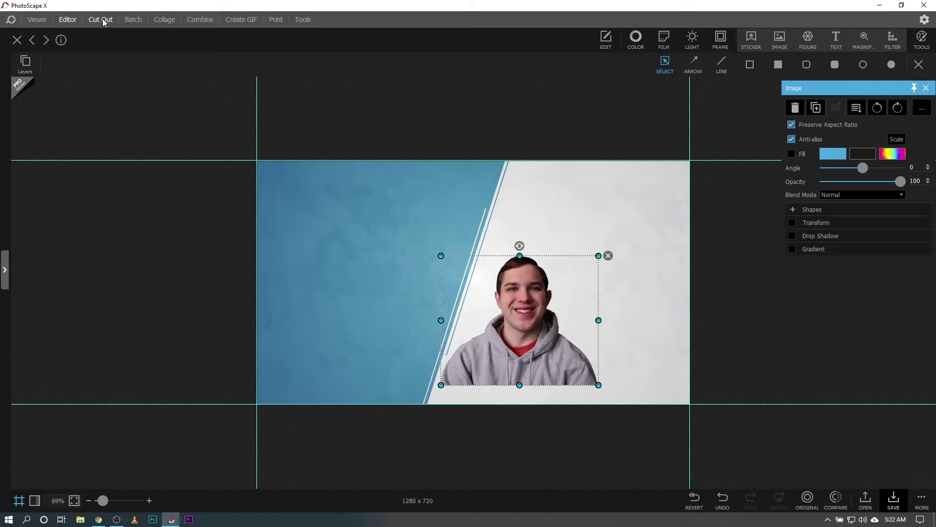
drag(510, 300, 583, 317)
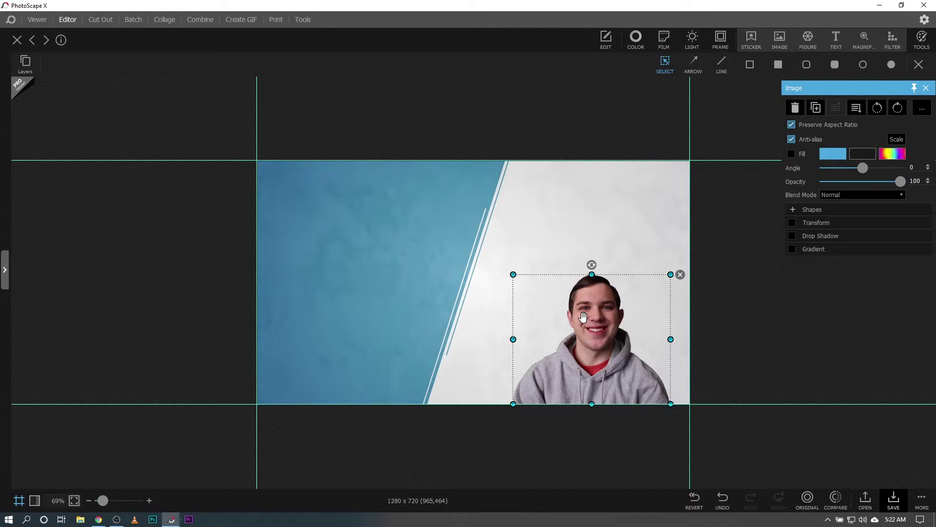
- Nudge the background back in place and lower the portrait past the canvas's bottom edge
click(441, 351)
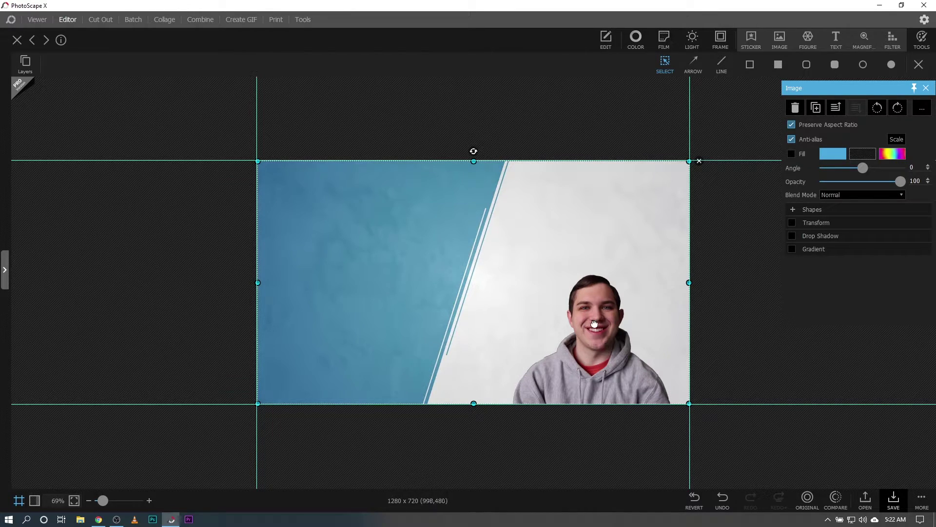
drag(593, 324, 595, 324)
click(727, 335)
click(610, 323)
drag(595, 321, 595, 337)
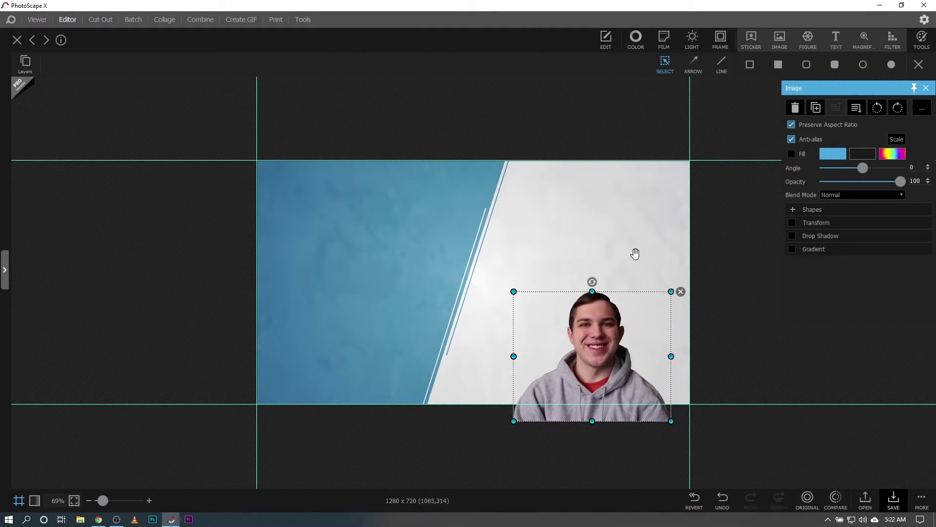
- Insert the YouTube logo image, shrink it, and move it toward the top left
click(745, 206)
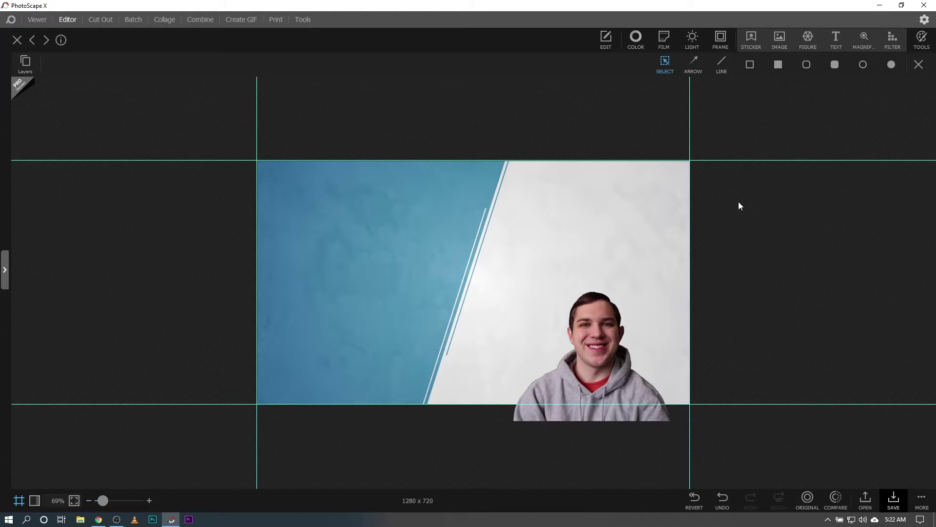
click(781, 38)
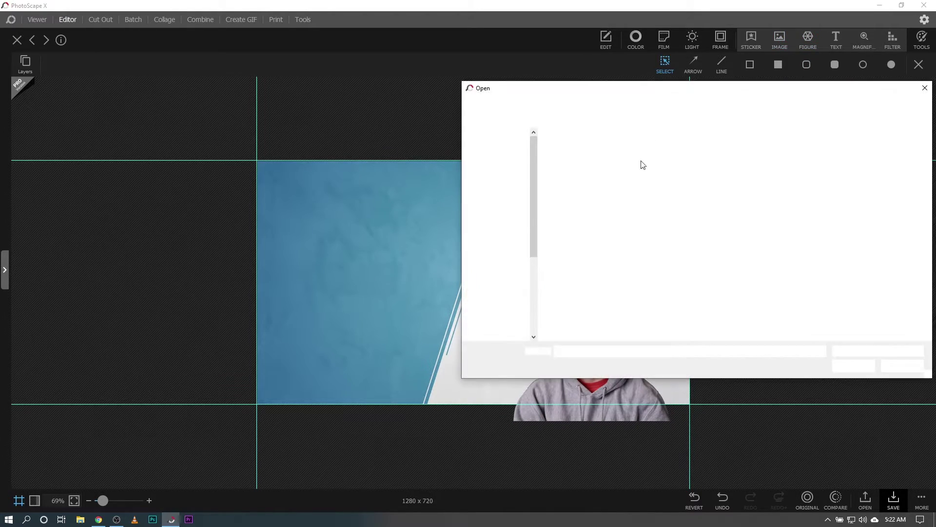
double_click(629, 161)
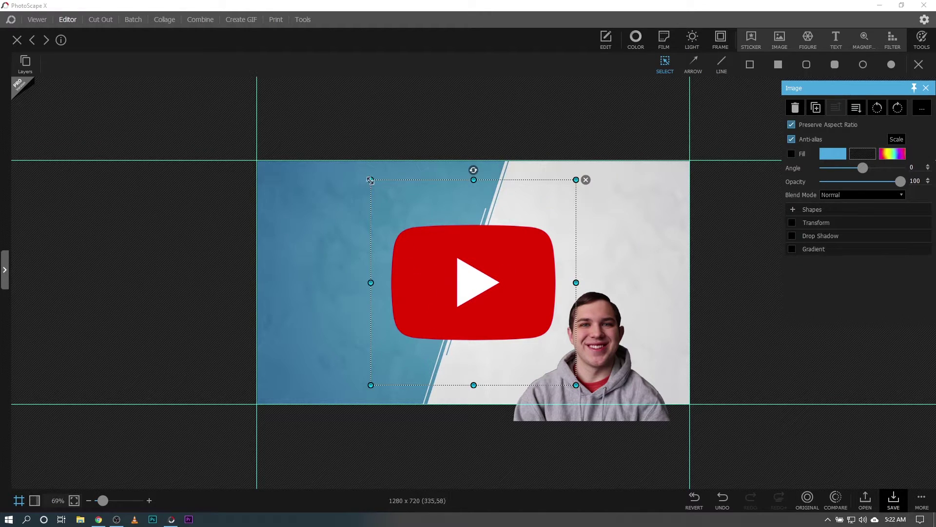
drag(371, 180, 415, 224)
drag(456, 290, 320, 236)
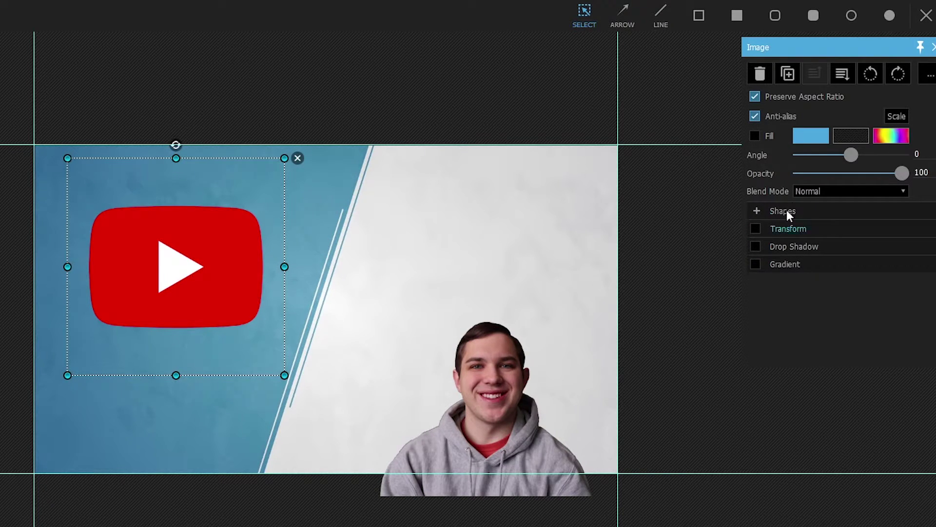
- Give the YouTube logo a drop shadow with adjusted distance, blur and angle
click(755, 247)
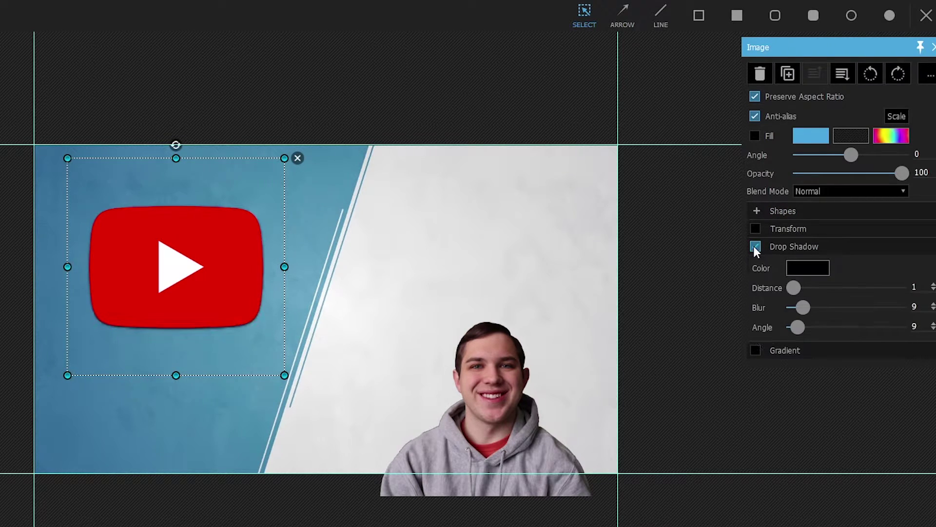
mouse_move(794, 291)
mouse_down()
mouse_move(815, 286)
mouse_move(803, 287)
mouse_up()
drag(802, 307, 809, 325)
drag(804, 288, 818, 287)
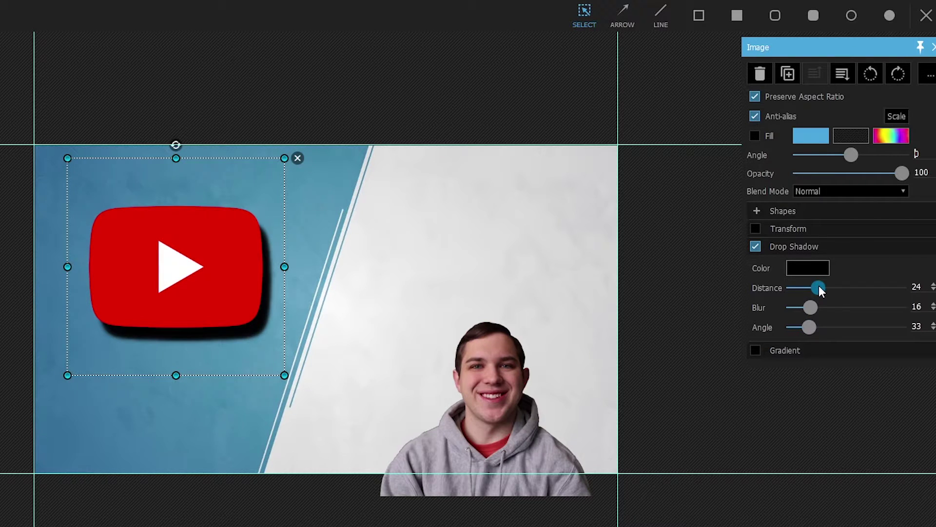
drag(809, 327, 875, 307)
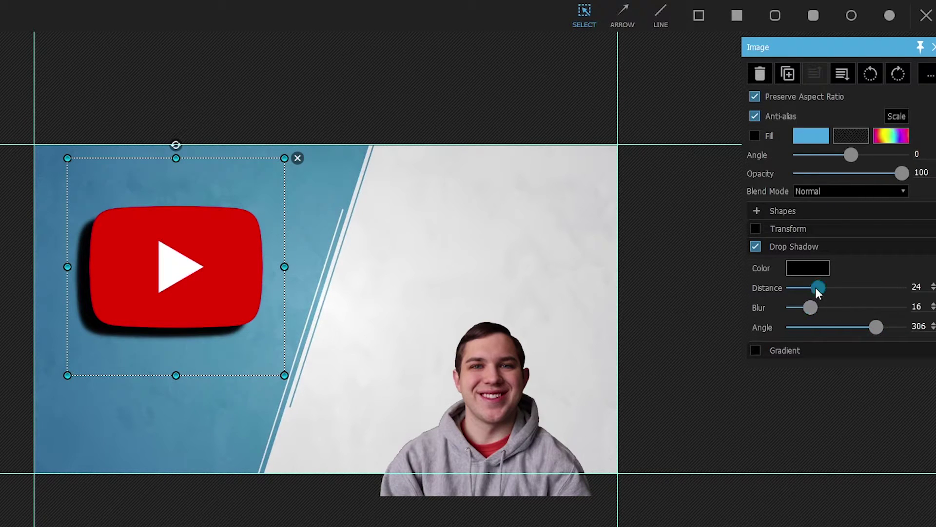
drag(817, 289, 806, 287)
- Shrink the YouTube logo further and park it just left of the canvas
click(367, 214)
click(225, 262)
drag(278, 159, 241, 202)
drag(105, 317, 44, 334)
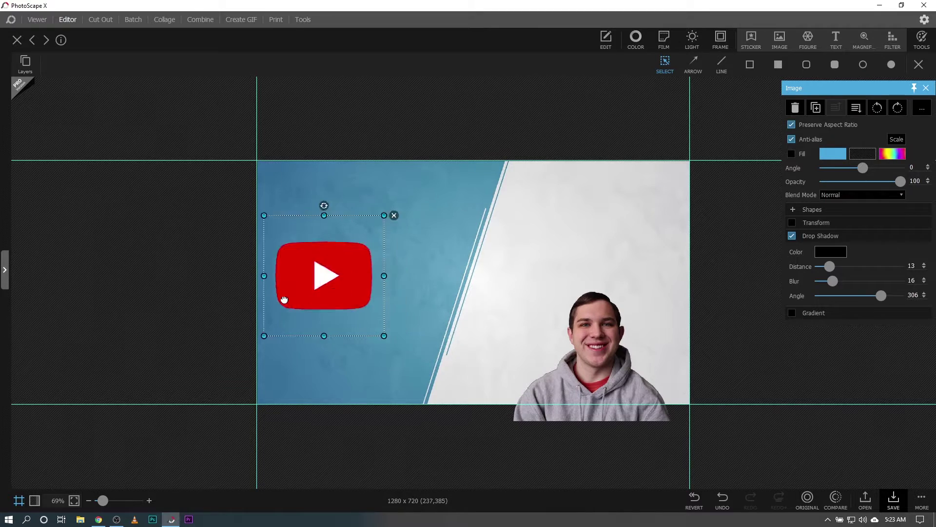
drag(263, 301, 130, 307)
- Try a drop shadow on the portrait photo, then remove it
click(585, 414)
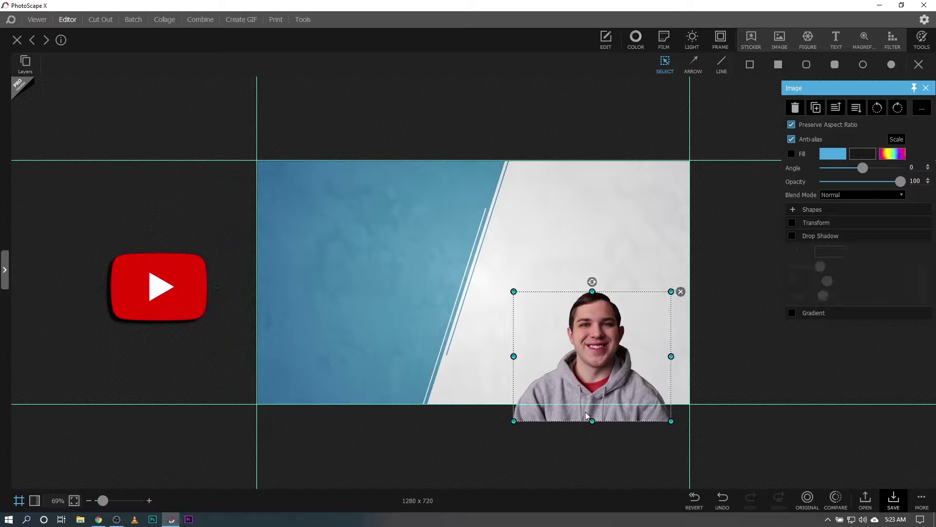
click(792, 236)
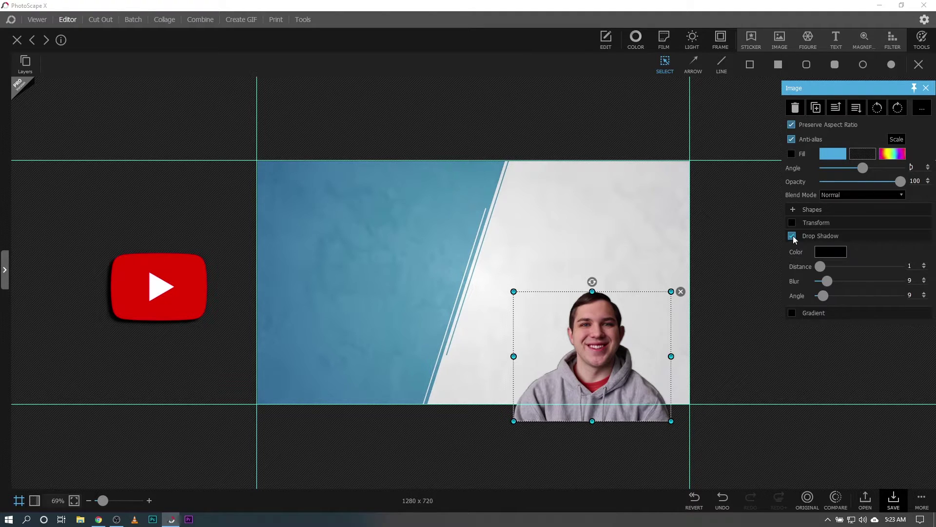
click(793, 236)
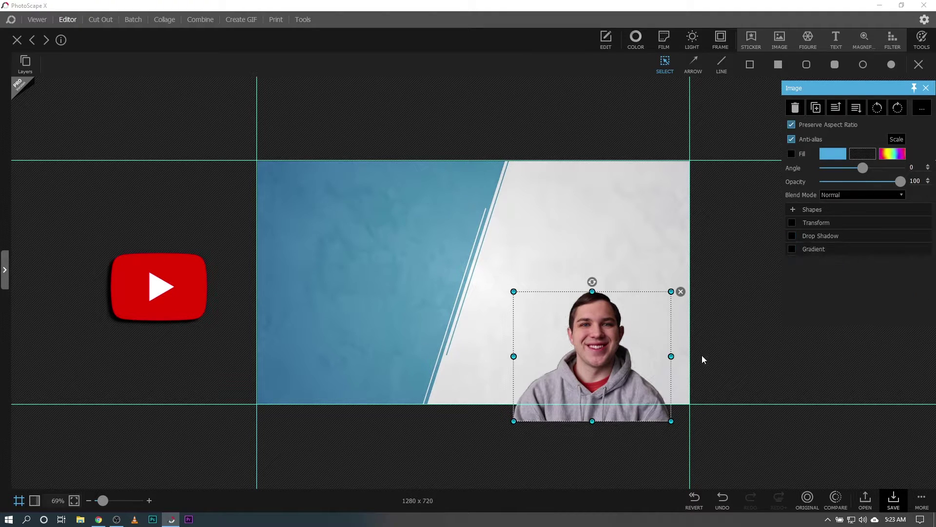
- Add a text object reading 'How to Make' in the upper left blue area
click(837, 35)
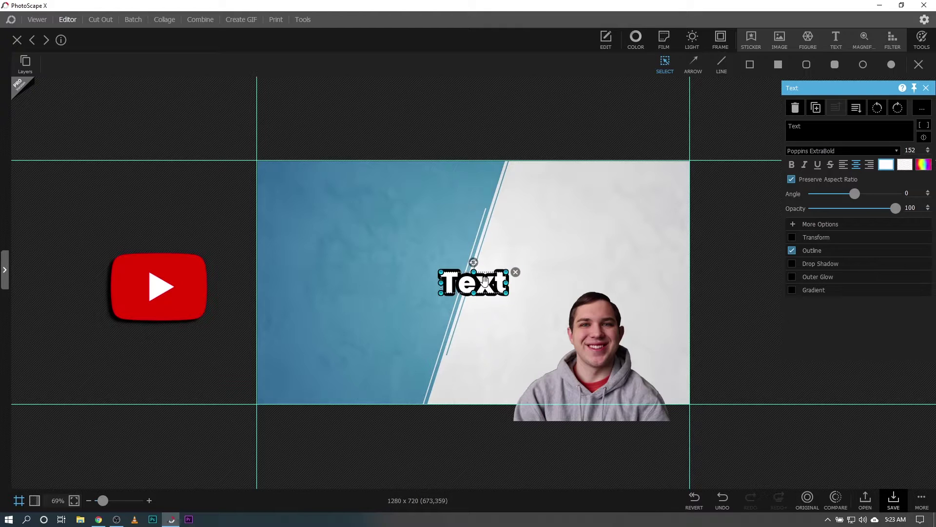
drag(485, 281, 340, 220)
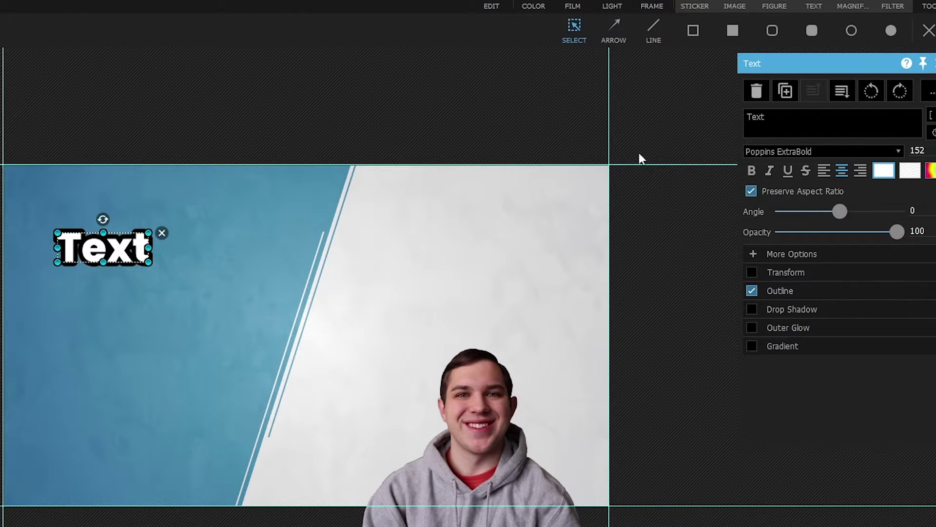
drag(850, 126, 721, 117)
key(BackSpace)
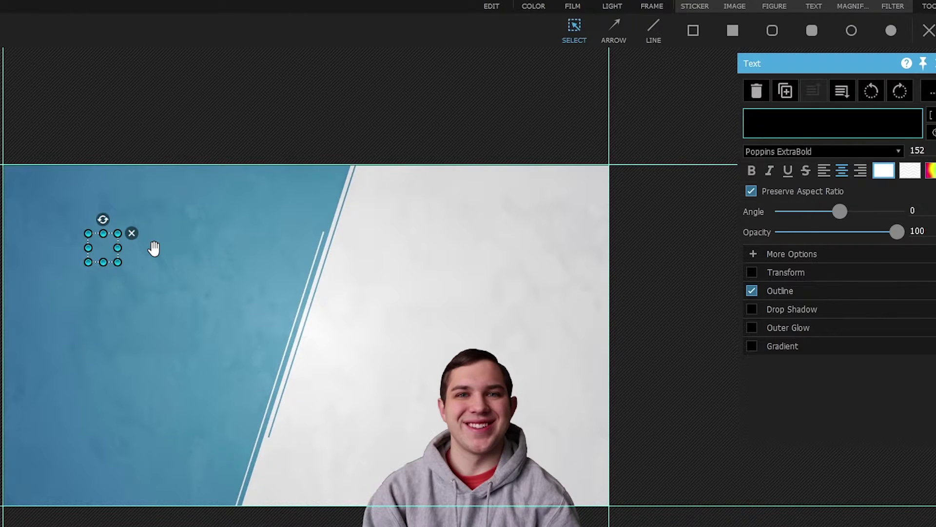
text(HOw)
key(BackSpace)
key(BackSpace)
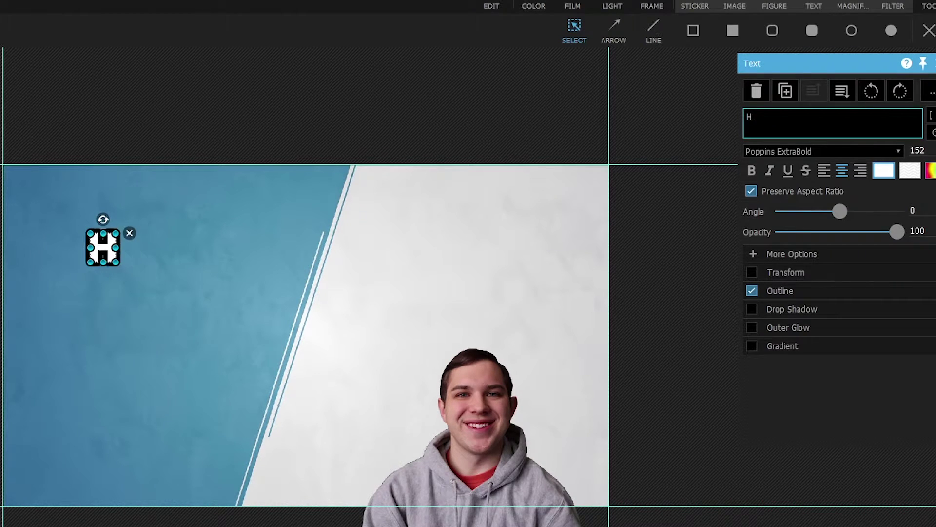
text(ow to)
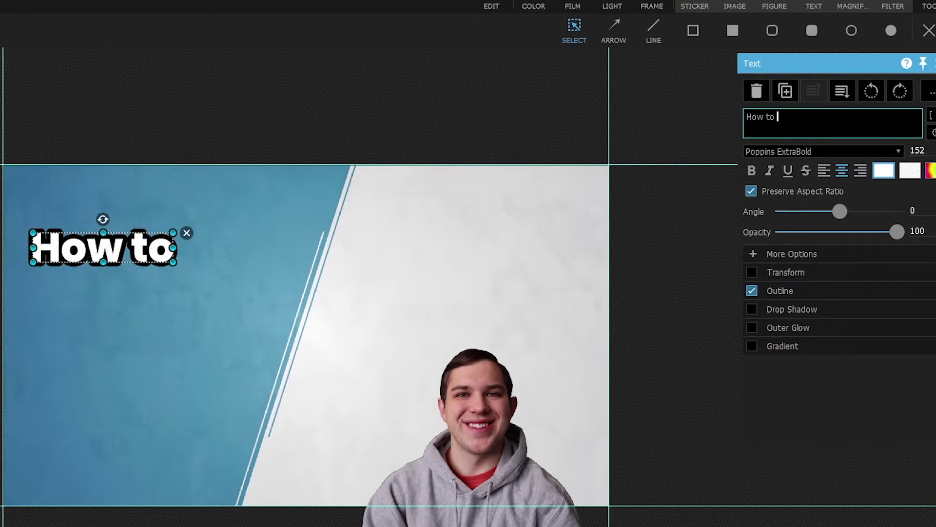
text( Make)
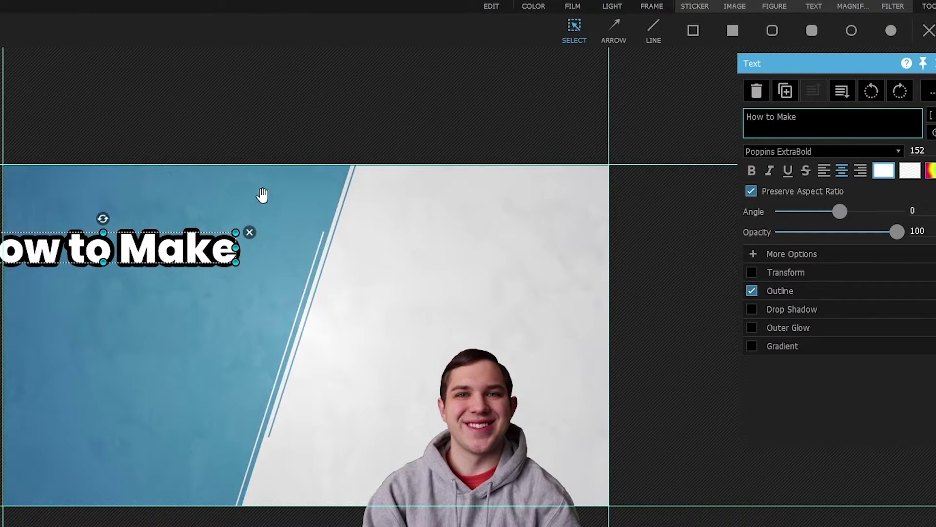
- Duplicate the line as 'YouTube' below it, then duplicate 'YouTube' once more beneath
click(786, 90)
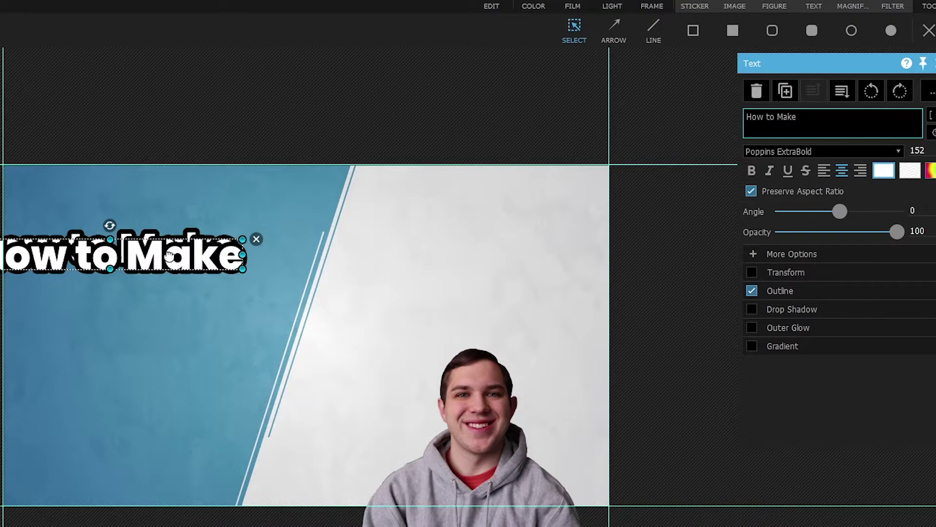
drag(166, 257, 183, 298)
drag(802, 117, 728, 119)
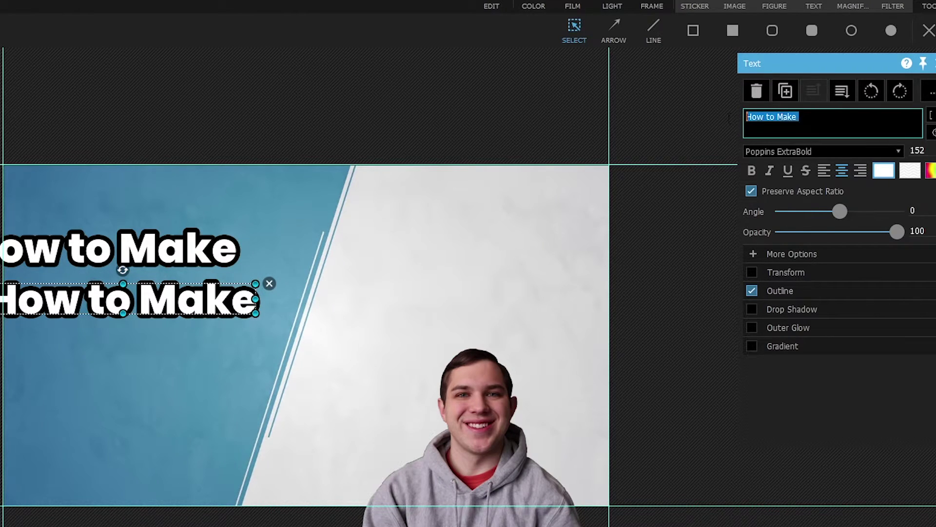
text(Yo)
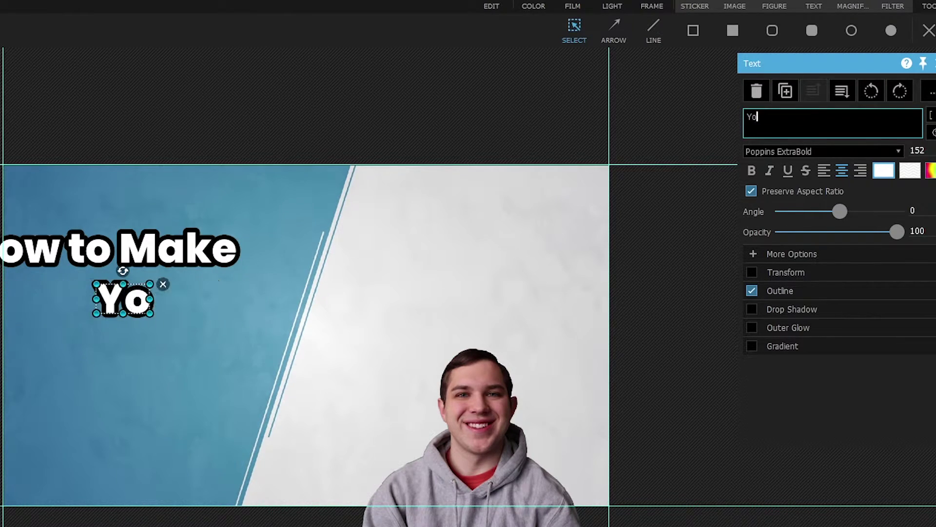
text(uTube)
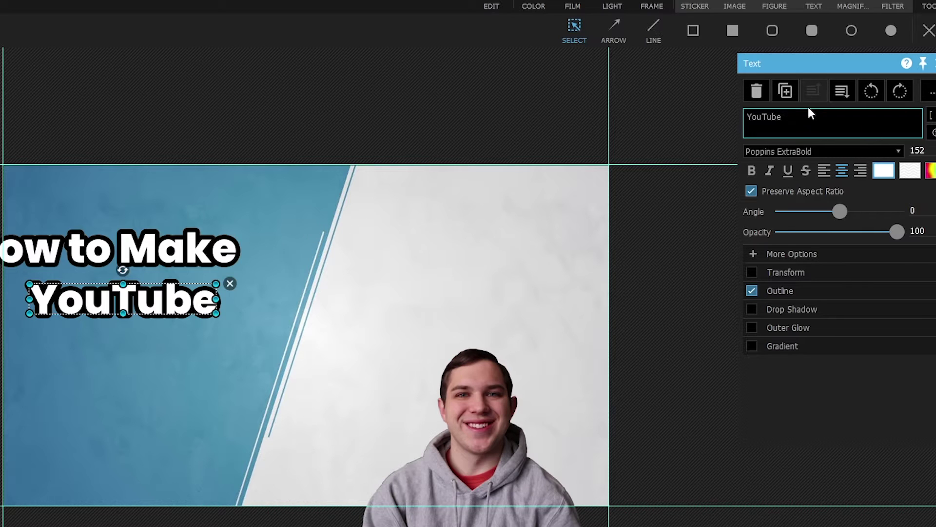
click(785, 90)
drag(198, 306, 214, 342)
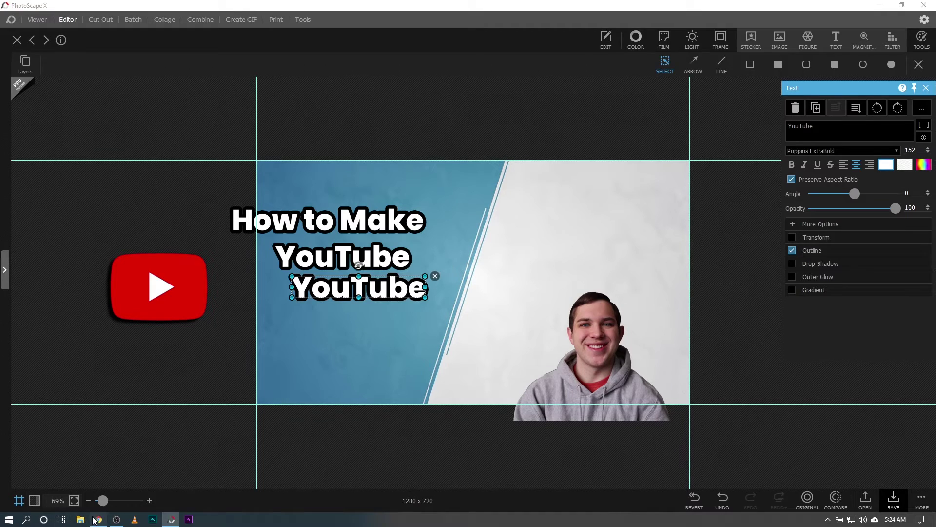
- Google 'thumnail' in a new Chrome tab, accept the 'thumbnail' suggestion, and select the word
click(96, 520)
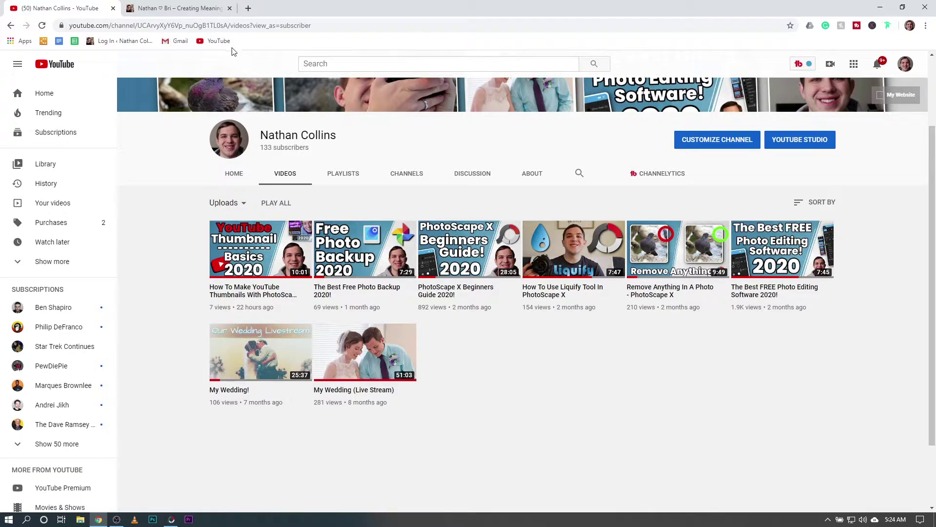
click(249, 8)
text(thum)
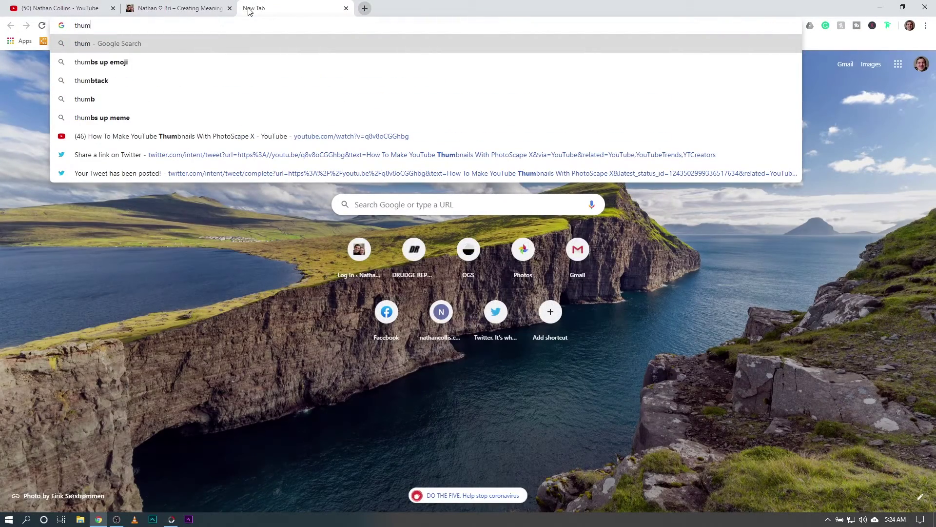
text(nail)
key(Down)
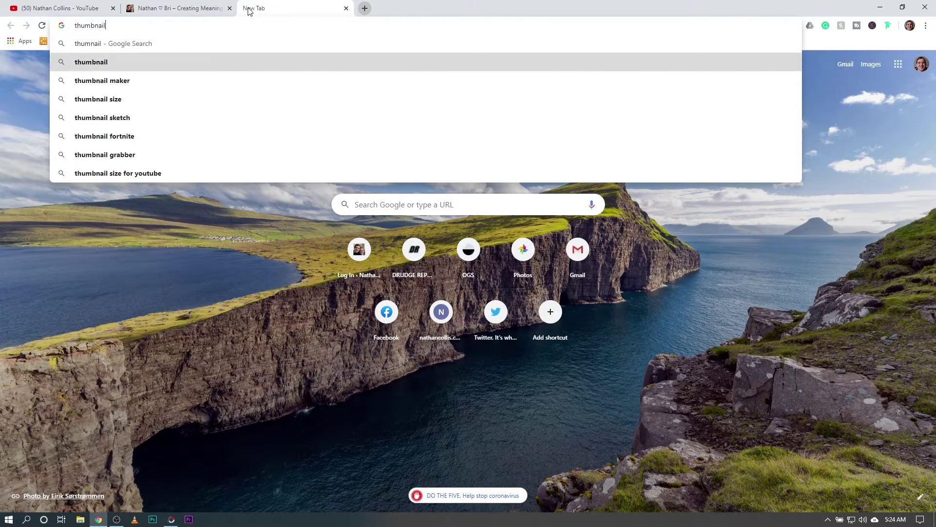
key(Return)
drag(122, 72, 77, 73)
key(ctrl+c)
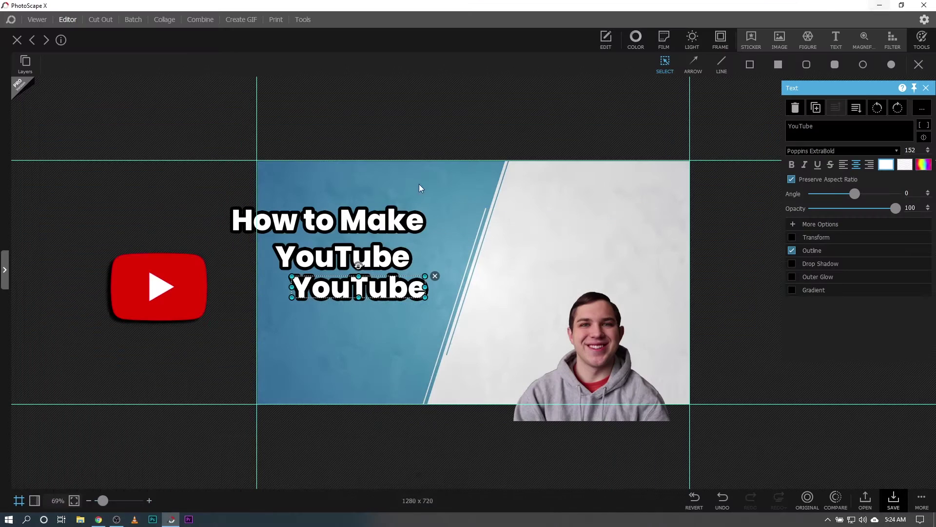
- Replace the third title line's text with the pasted word 'thumbnail'
double_click(428, 278)
key(ctrl+a)
key(ctrl+v)
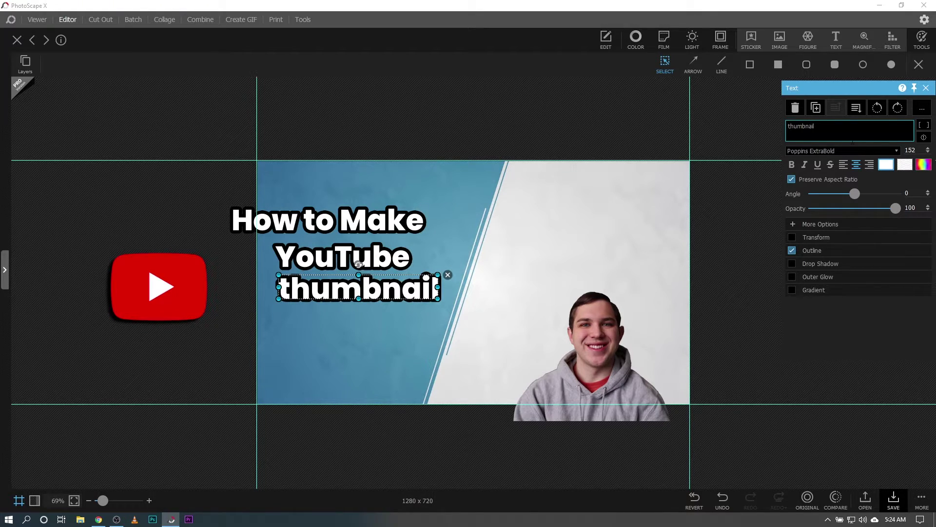
- Capitalize the third line to 'Thumbnail' and stack How to Make and YouTube above it
key(BackSpace)
text(T)
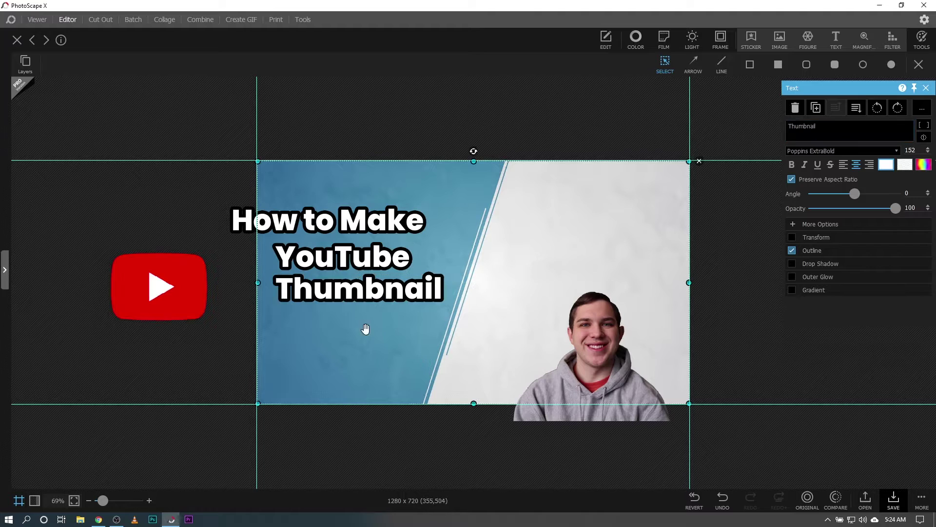
click(359, 324)
click(316, 218)
drag(316, 217, 364, 184)
click(361, 256)
drag(361, 256, 382, 222)
drag(380, 292, 367, 274)
- Change the third line to read 'Thumbnails'
double_click(367, 274)
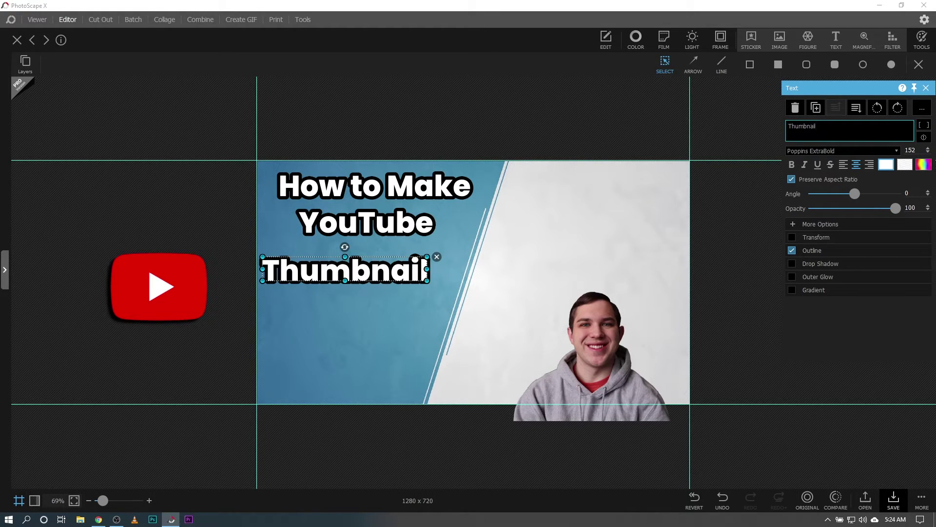
text(s)
click(351, 301)
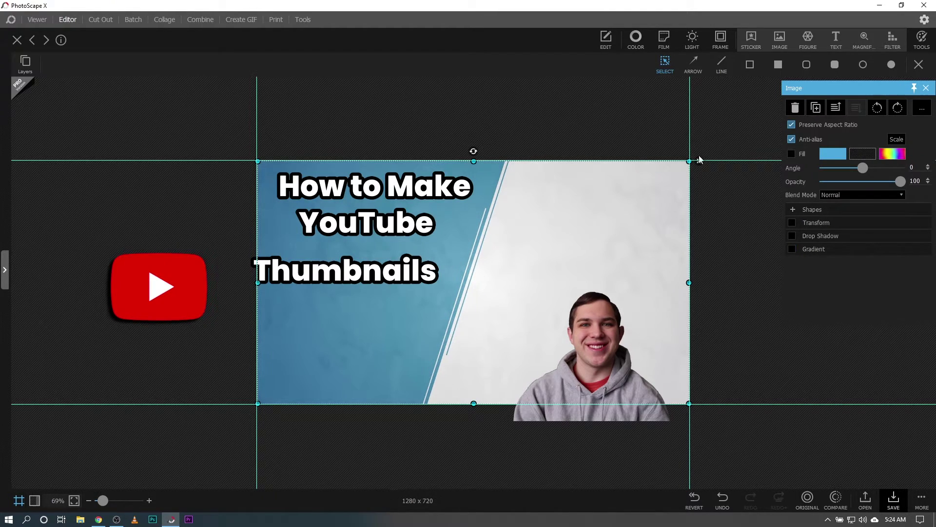
click(373, 270)
- Duplicate Thumbnails below itself and retype the copy as 'Like A Pro'
click(819, 128)
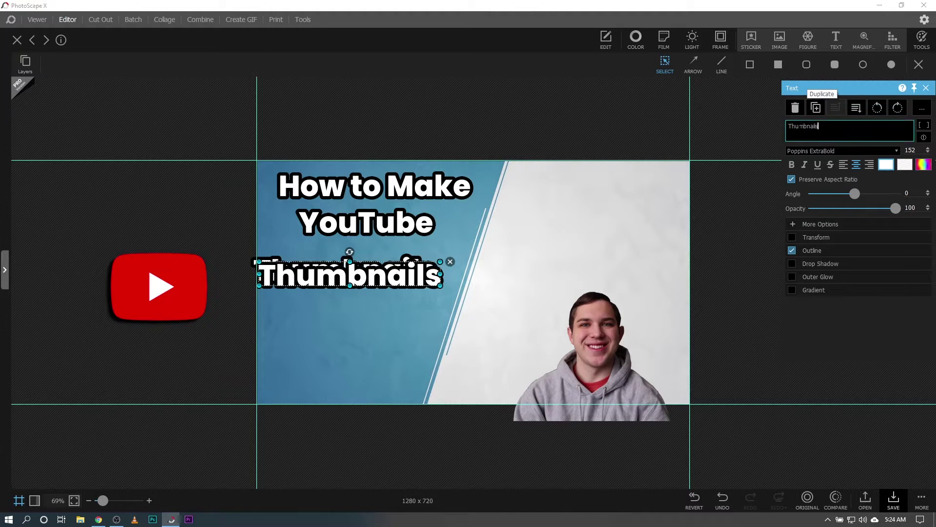
drag(416, 278, 424, 327)
drag(824, 128, 739, 132)
text(Li)
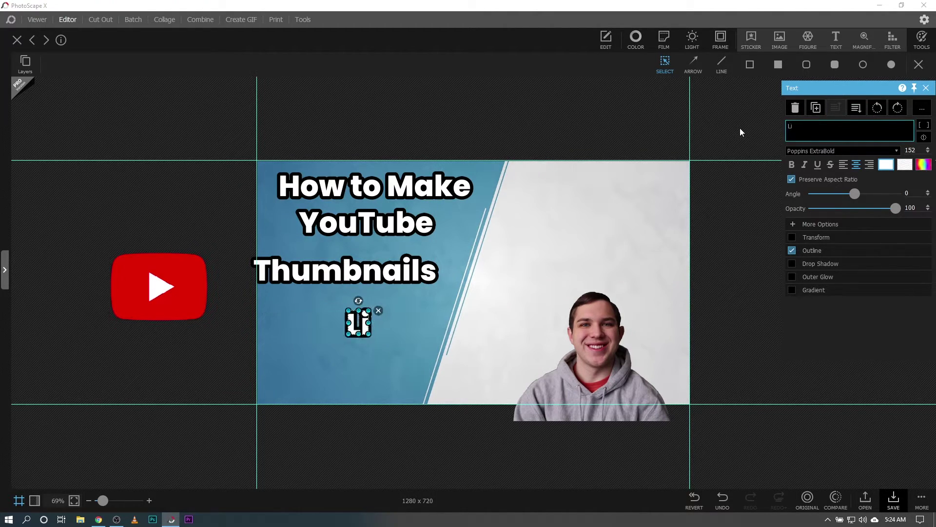
text(ke a)
key(BackSpace)
text(A )
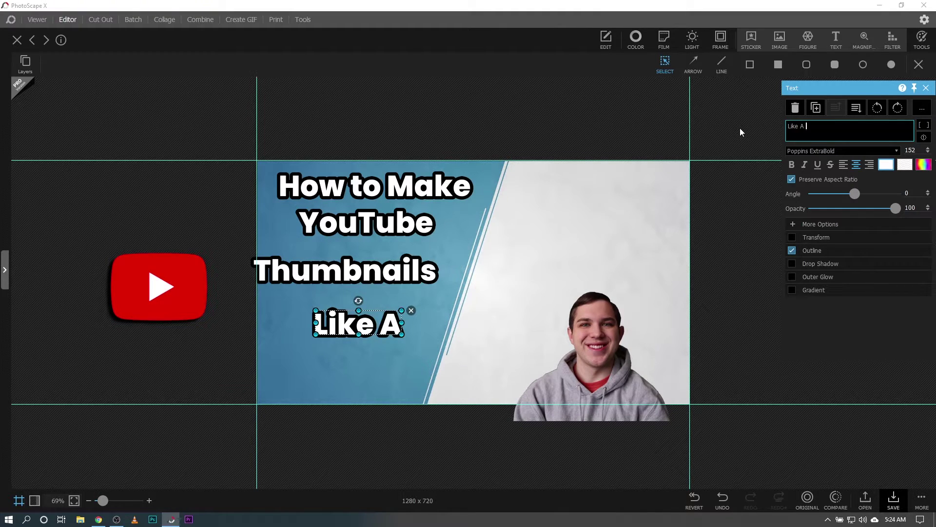
text(Pro)
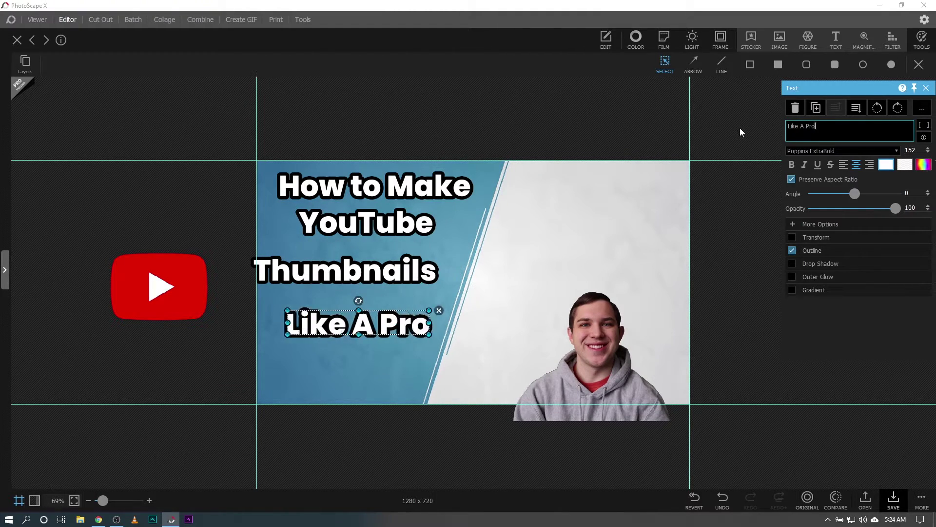
- Duplicate Like A Pro below itself and start retyping the copy as '2020'
click(816, 108)
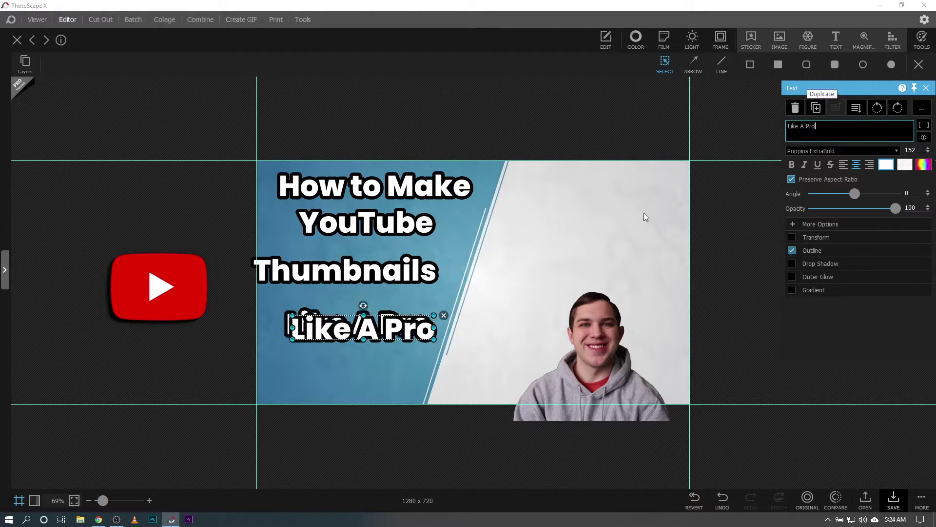
drag(404, 336, 397, 373)
click(351, 355)
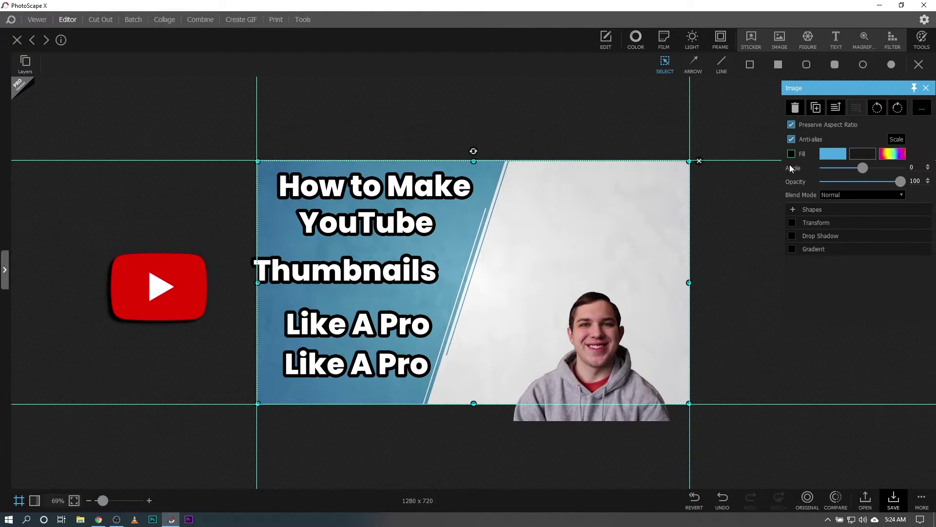
click(351, 354)
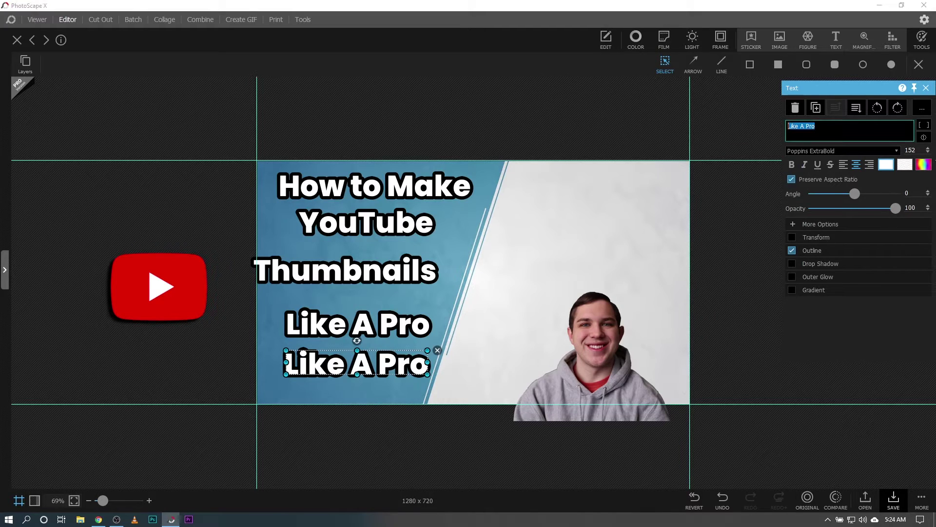
text(2002)
key(BackSpace)
key(BackSpace)
- Finish the '2020' line and enlarge the How to Make title line
text(20)
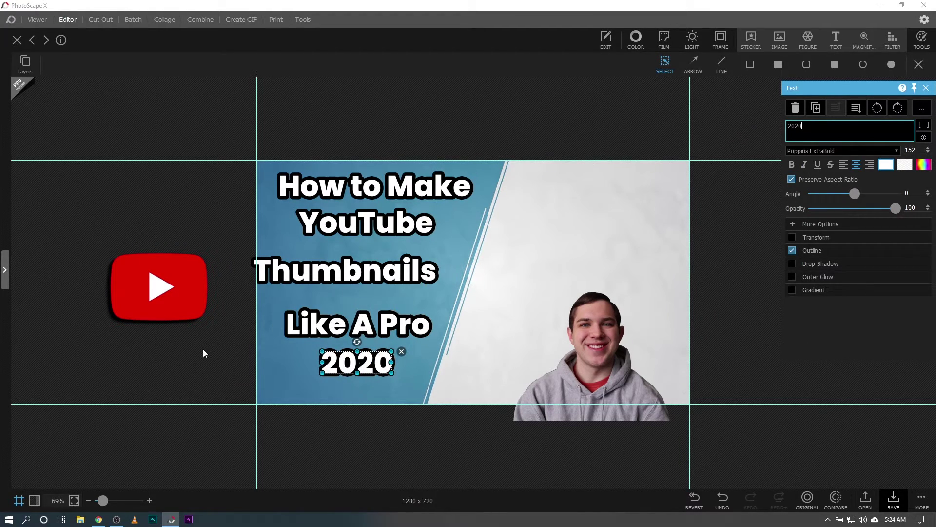
click(203, 350)
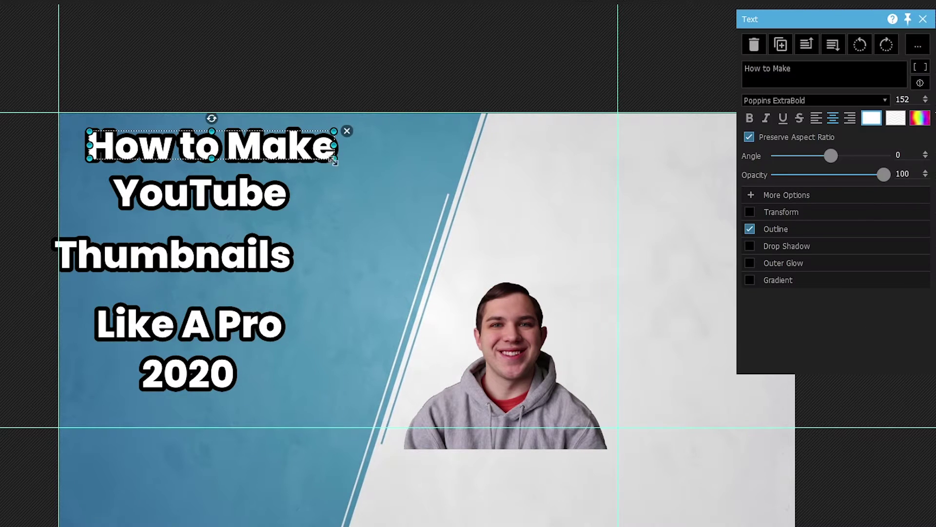
drag(335, 161, 420, 188)
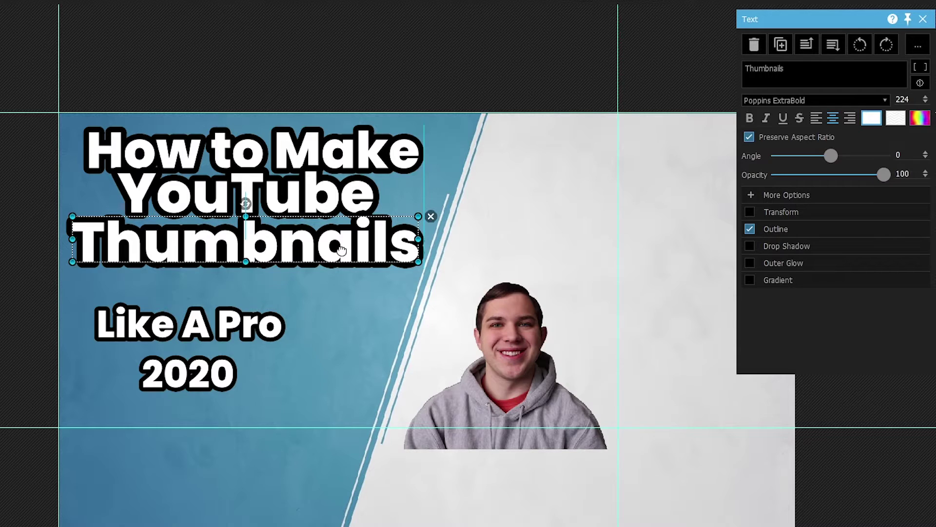
- Move the YouTube logo onto the thumbnail's upper right, above the presenter
click(208, 334)
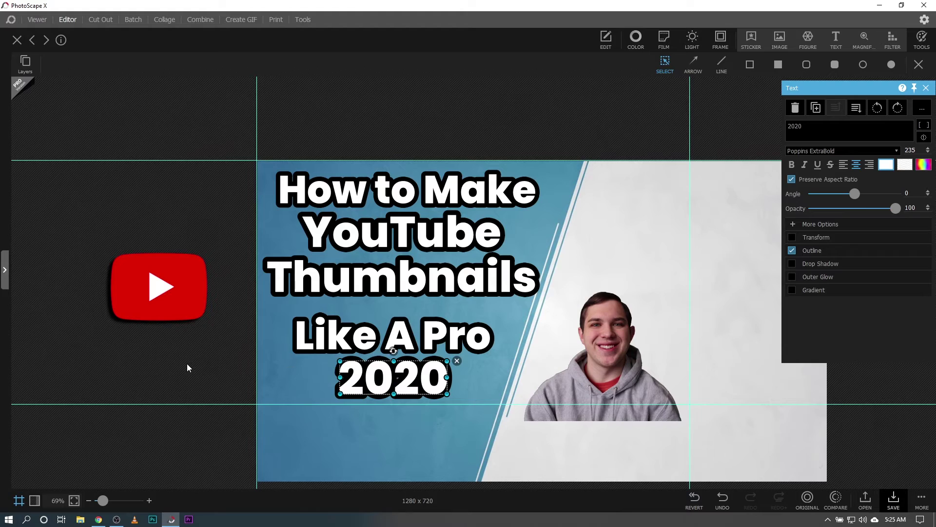
click(186, 363)
drag(153, 302, 620, 238)
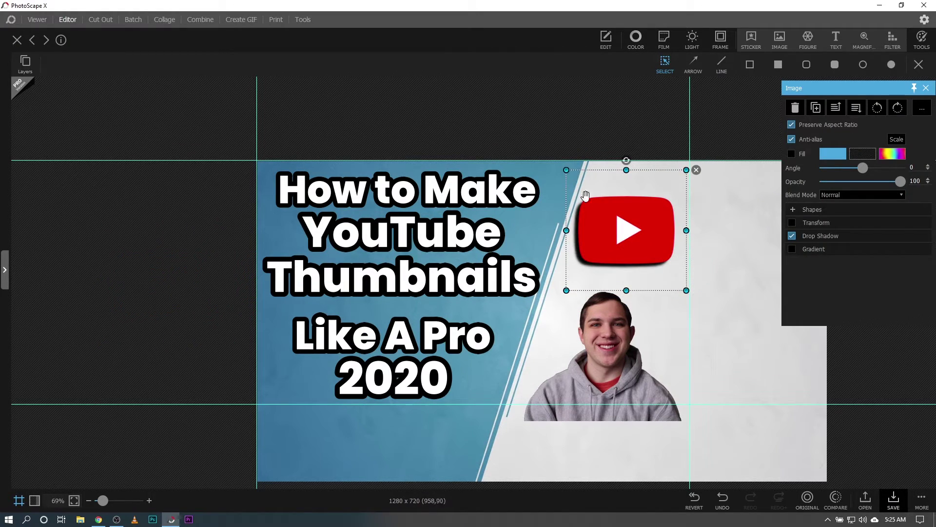
- Change the YouTube logo's drop shadow angle to point the shadow in a new direction
click(604, 221)
click(610, 247)
click(806, 236)
drag(856, 343, 791, 344)
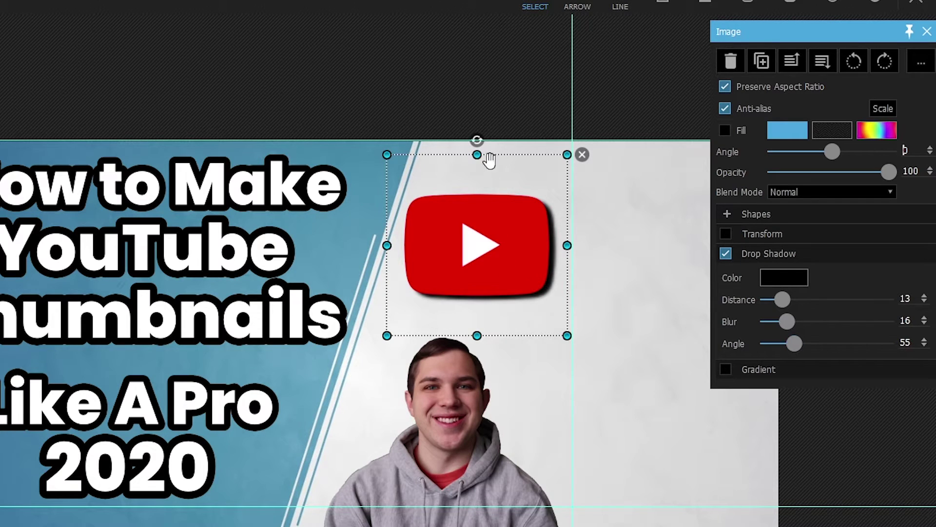
click(479, 129)
click(461, 256)
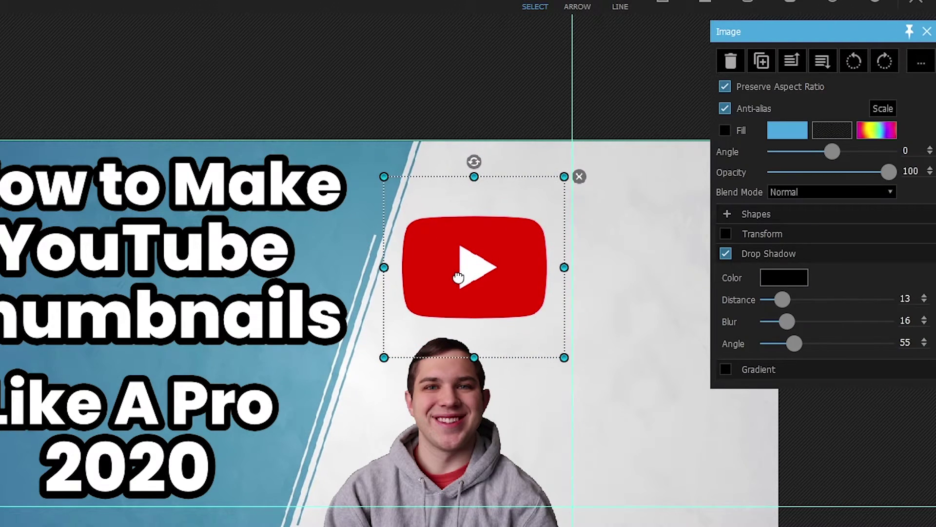
click(382, 106)
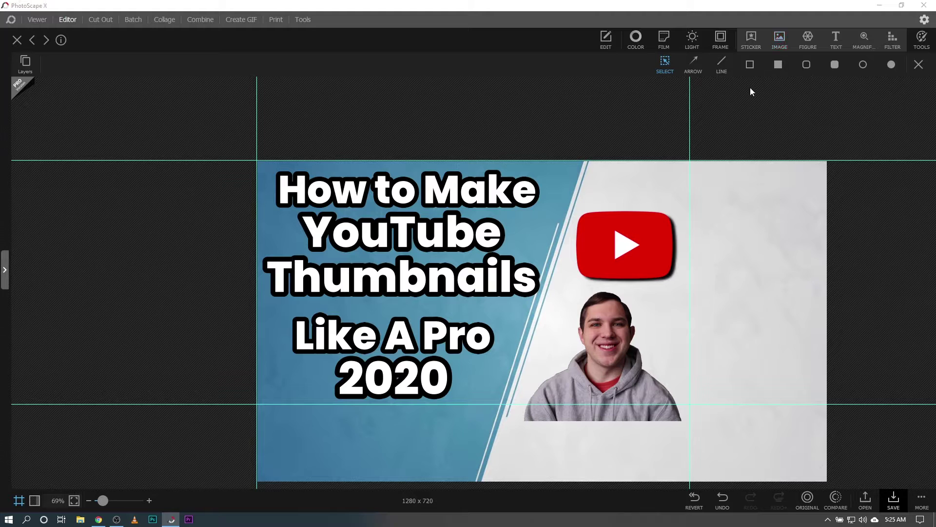
- Insert the circular logo image, shrink it to a small badge, and give it a drop shadow
click(751, 91)
double_click(572, 162)
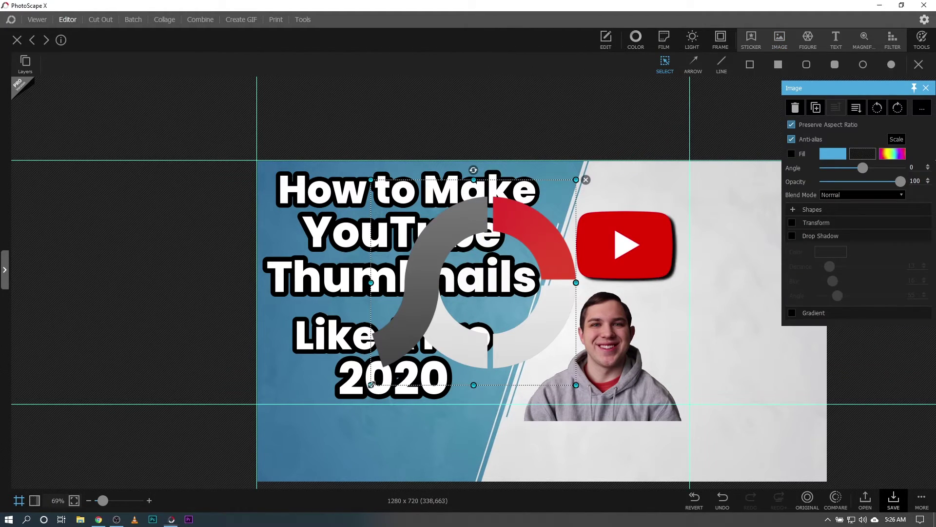
drag(372, 386, 628, 189)
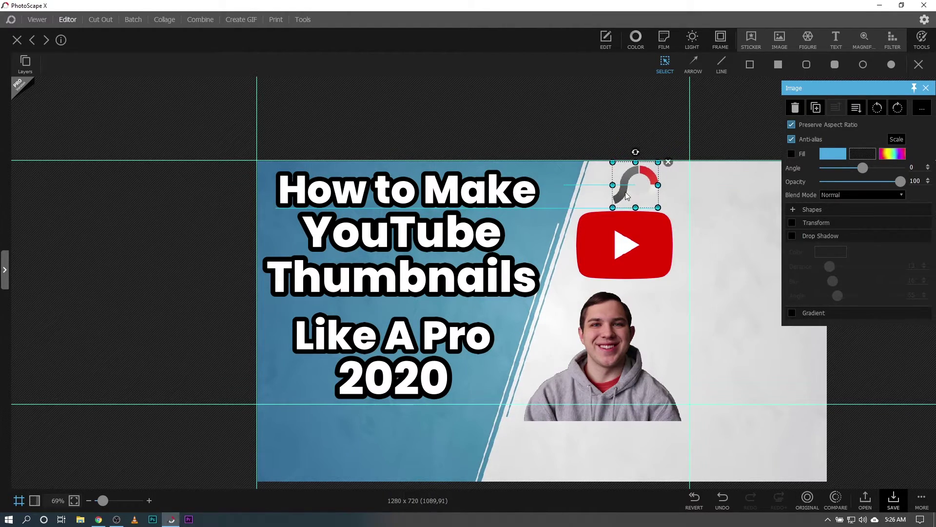
click(792, 237)
click(593, 208)
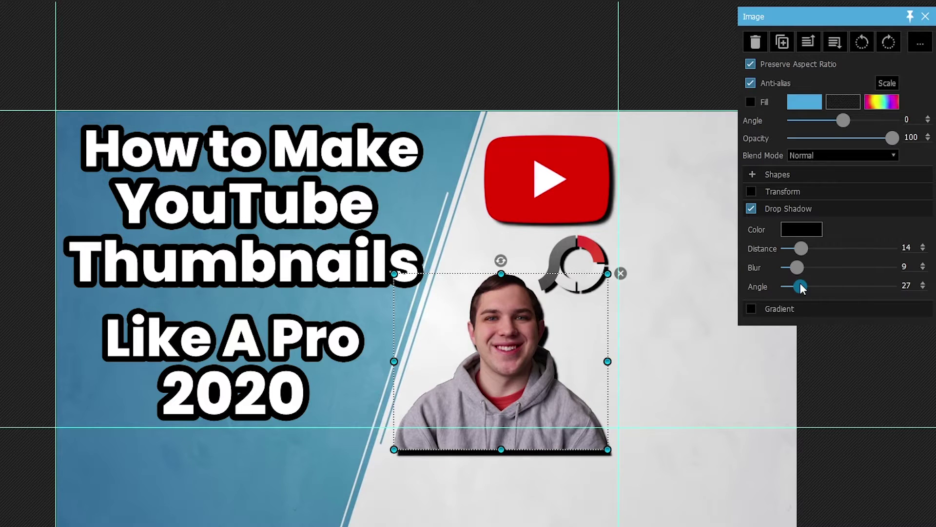
- Set the presenter photo's drop shadow colour to white from the colour palette
click(801, 230)
click(702, 276)
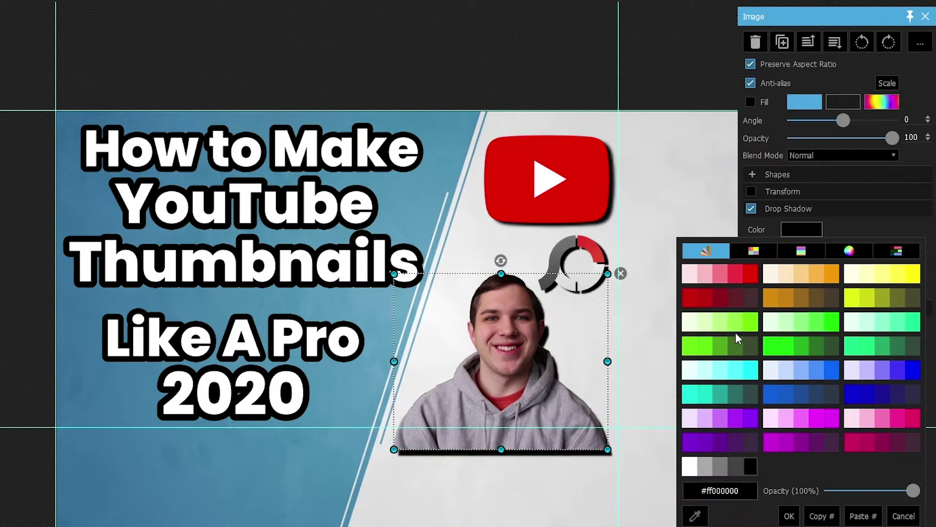
click(694, 516)
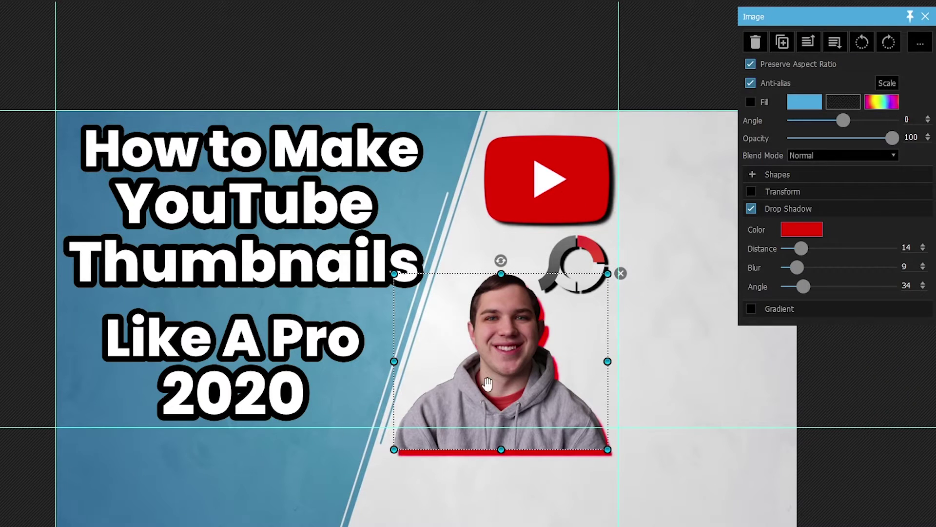
click(797, 229)
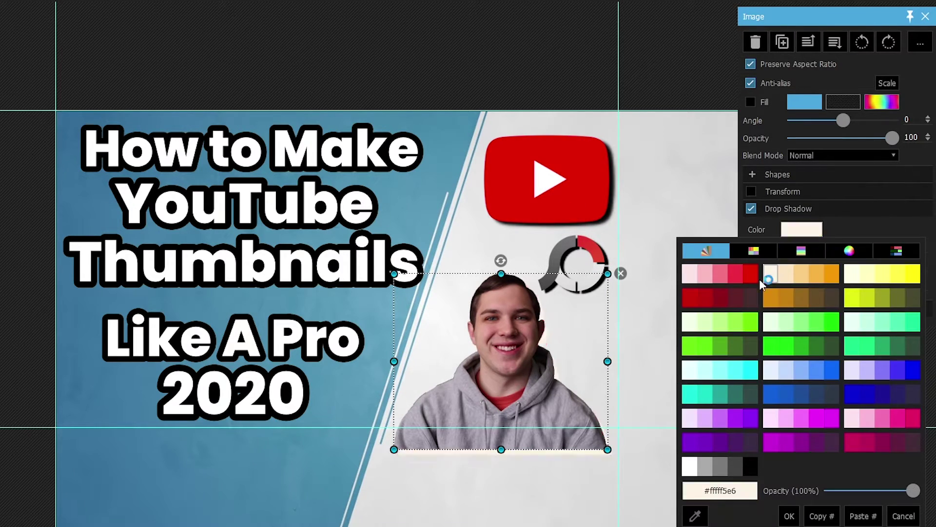
click(687, 466)
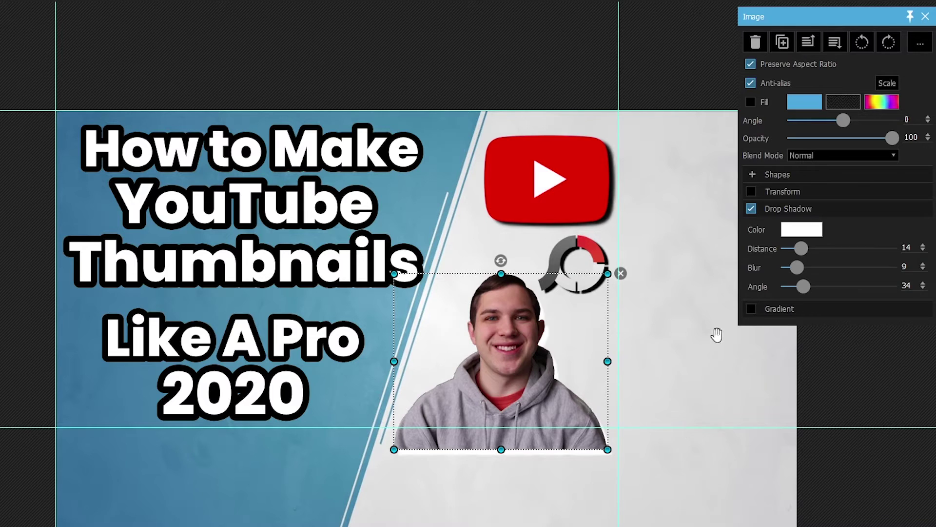
click(786, 229)
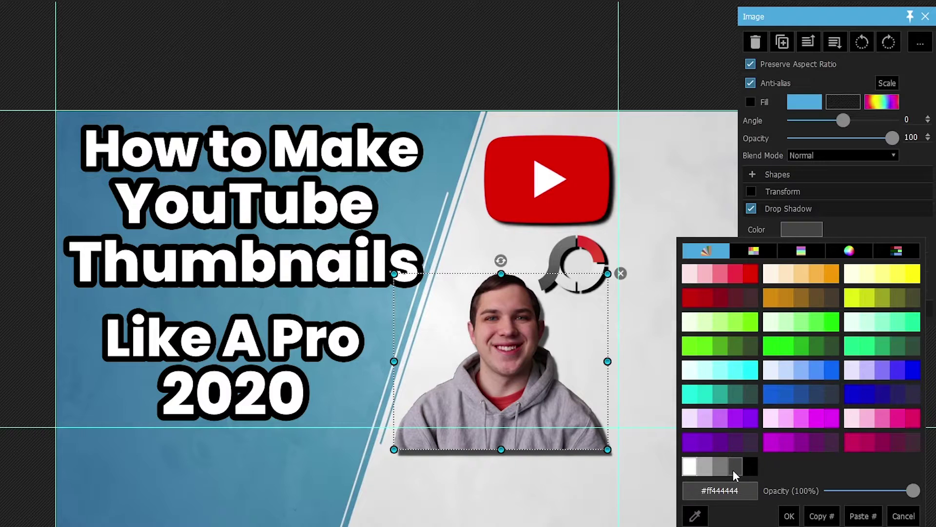
click(689, 465)
click(789, 515)
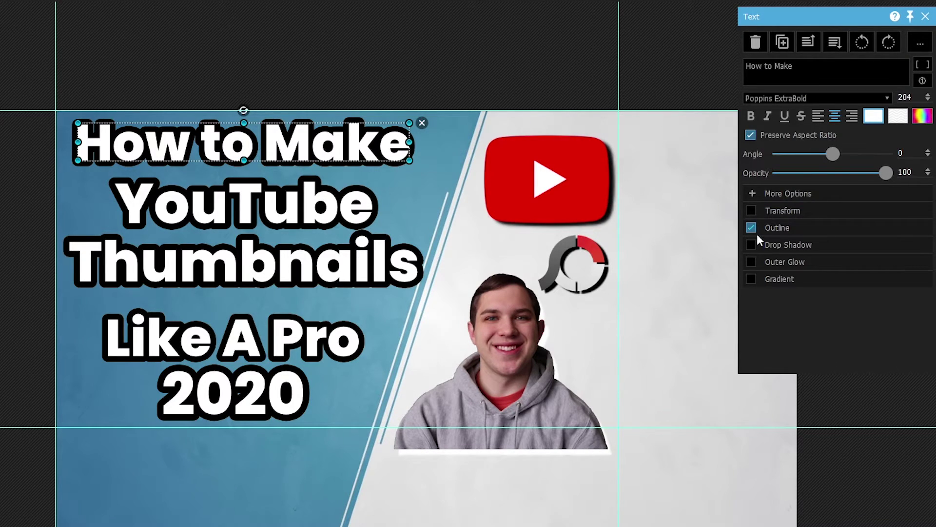
- Thin the 'How to Make' outline to about 20 and move 'YouTube' up closer to it
click(780, 229)
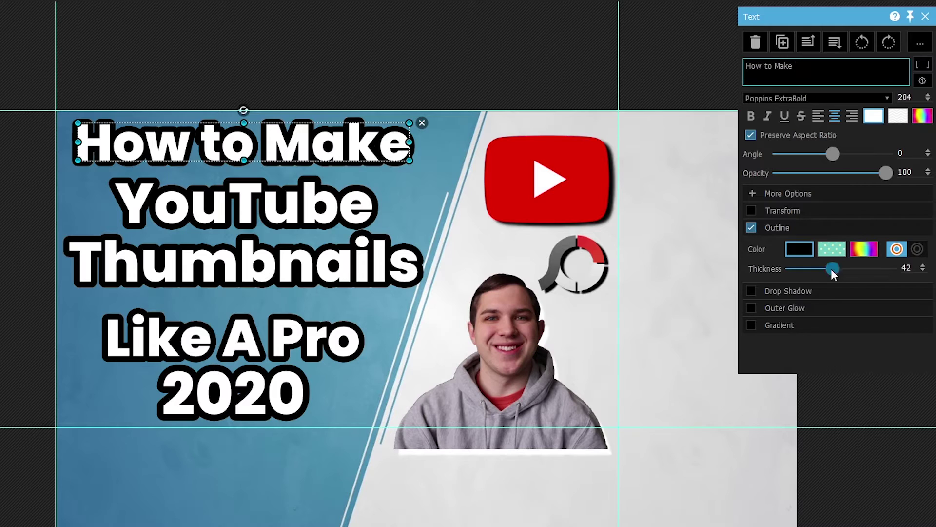
drag(829, 268, 812, 267)
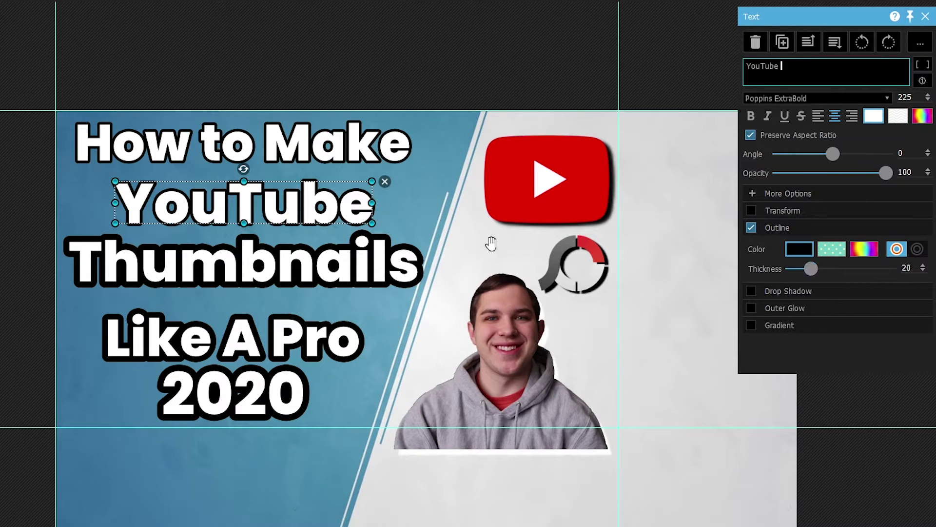
drag(306, 215, 308, 202)
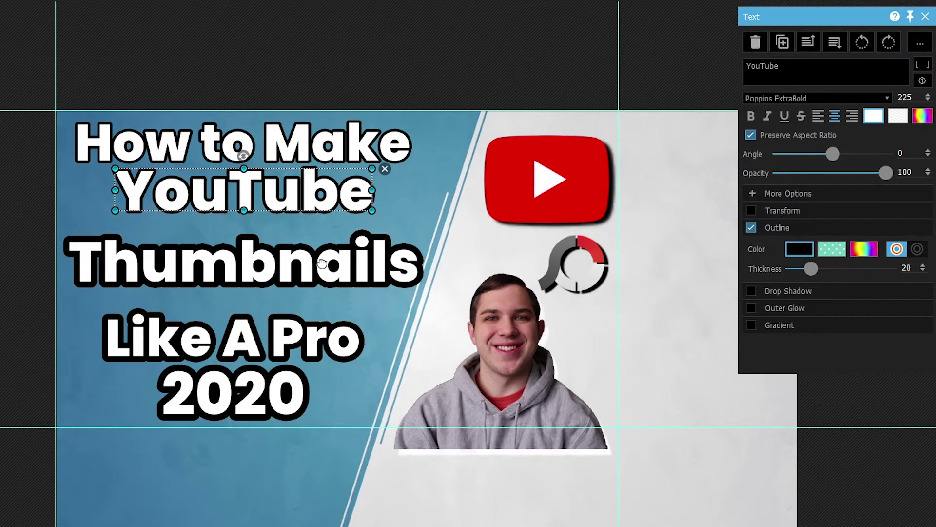
click(320, 259)
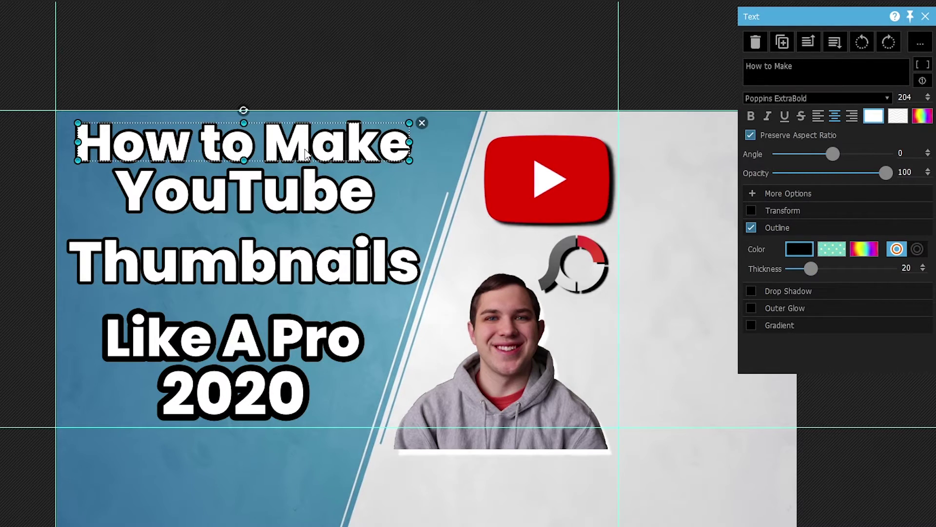
click(297, 188)
click(407, 154)
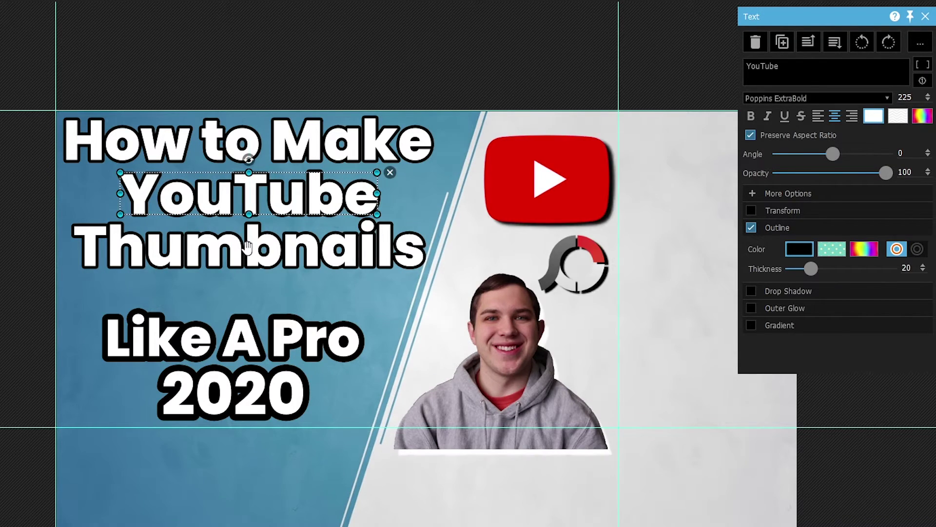
click(249, 246)
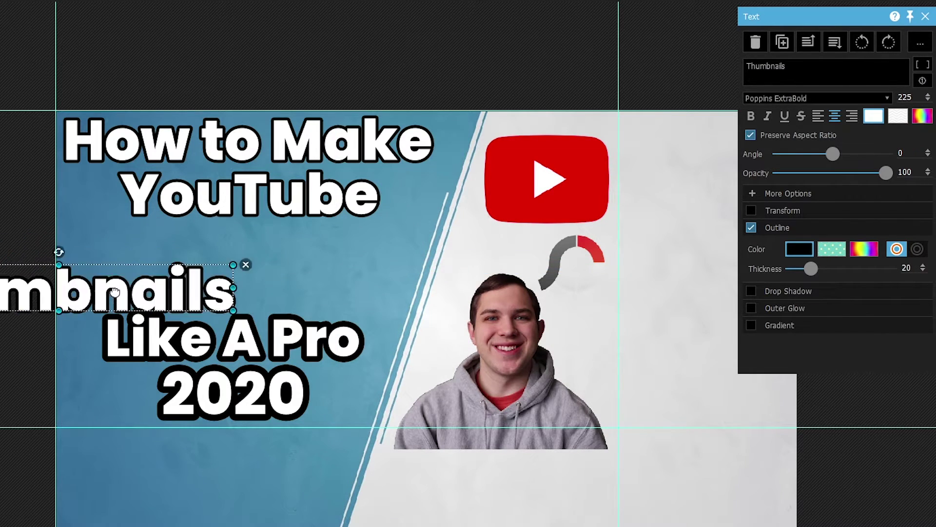
- Drag 'Thumbnails' back onto the canvas beneath 'YouTube' so the title lines share a left edge
drag(129, 291, 325, 285)
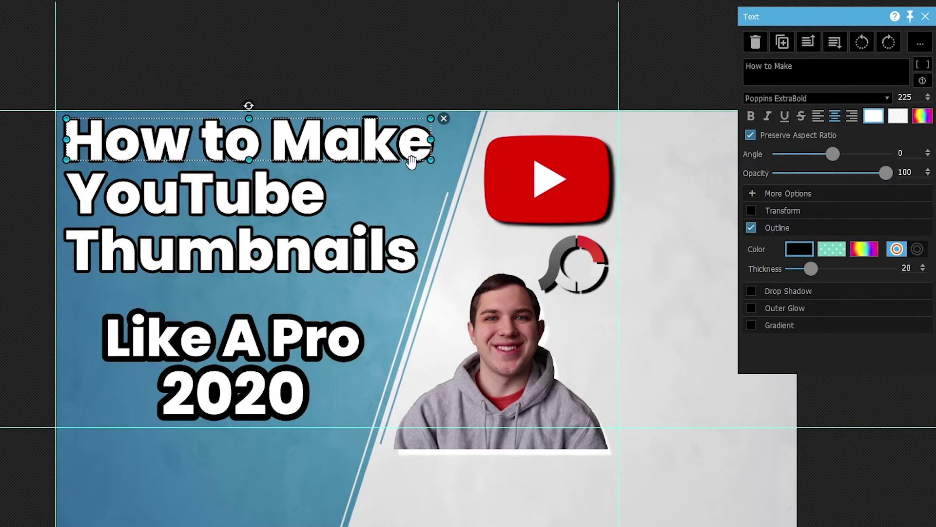
click(139, 216)
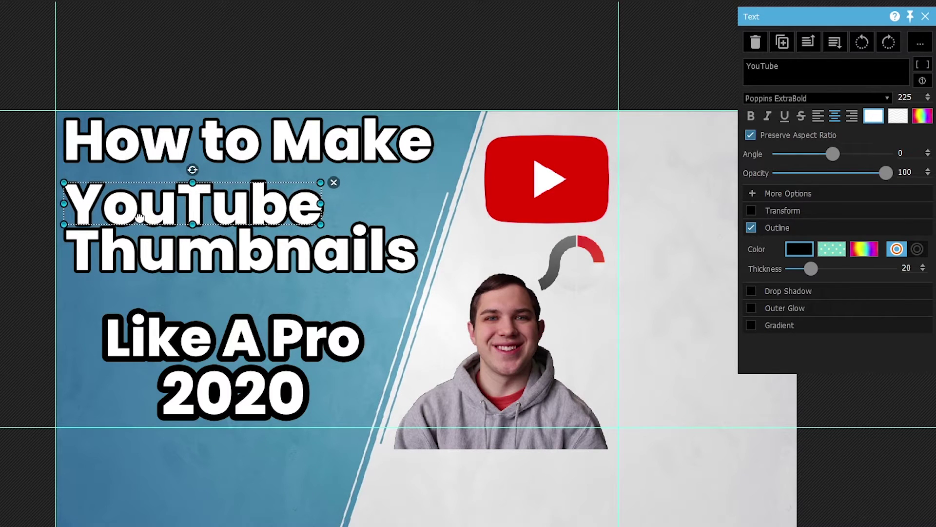
click(140, 215)
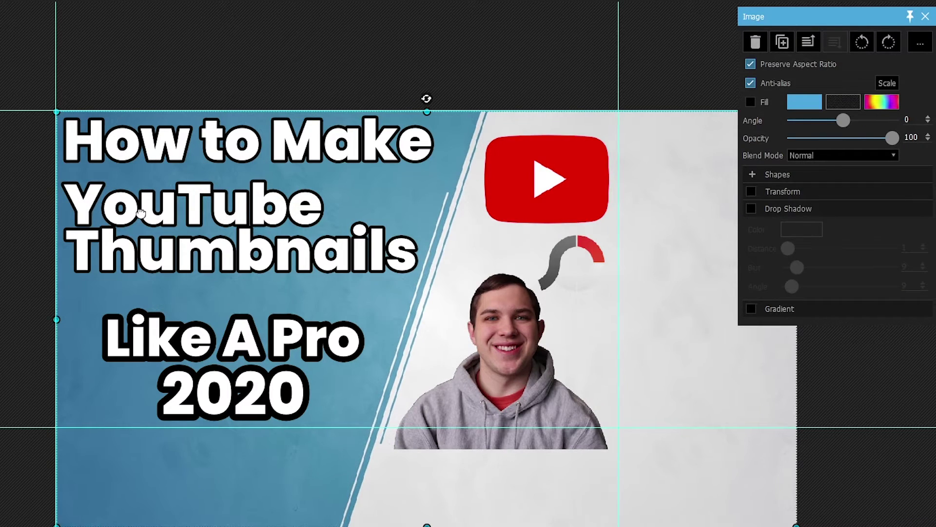
click(195, 214)
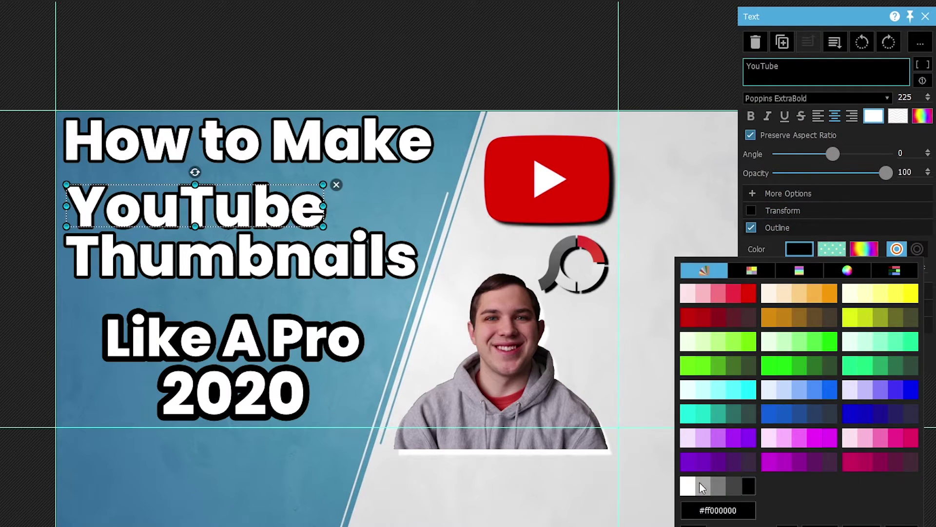
- Make the 'YouTube' title text red
click(748, 293)
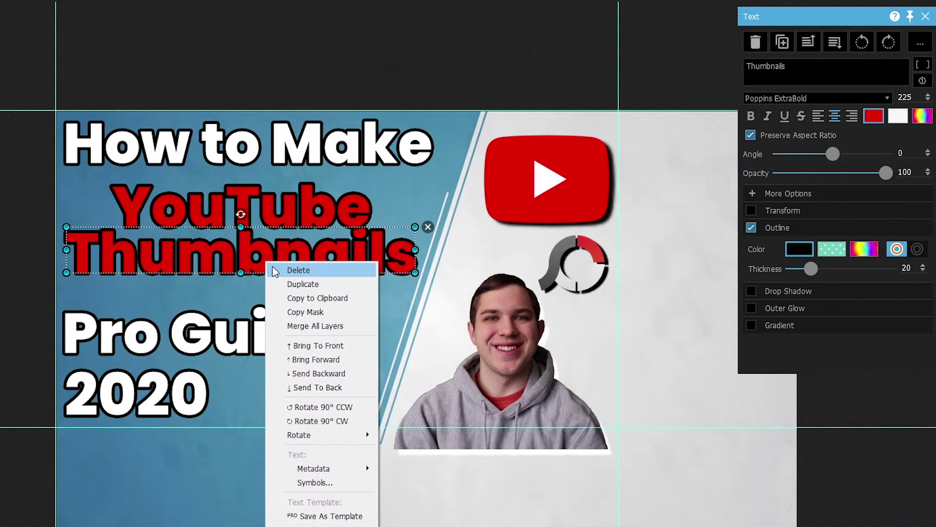
- Bring the 'Thumbnails' text layer in front of the other layers
click(320, 346)
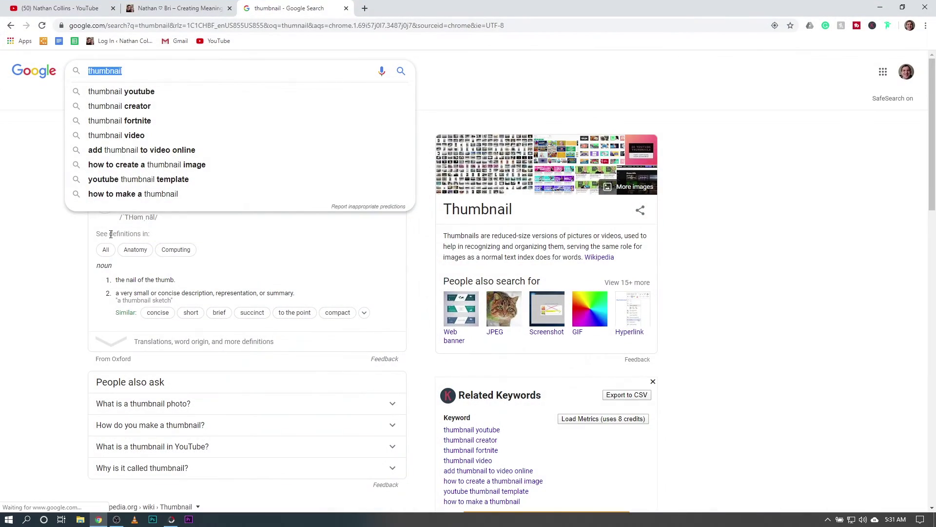
- View the channel's Videos page in Chrome, then minimize Chrome to return to PhotoScape X
click(92, 6)
click(167, 5)
click(53, 6)
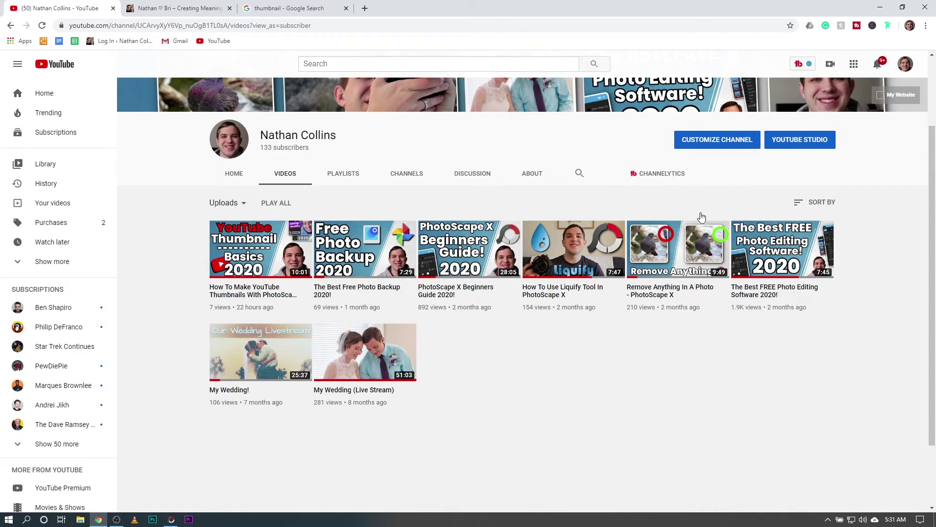
click(880, 7)
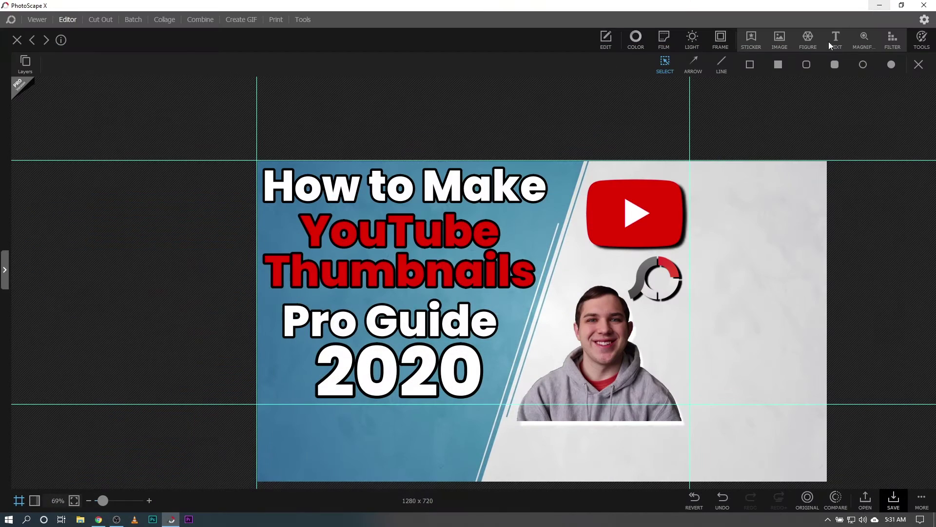
- Reduce the circular logo's drop shadow distance from 23 to 13
click(427, 195)
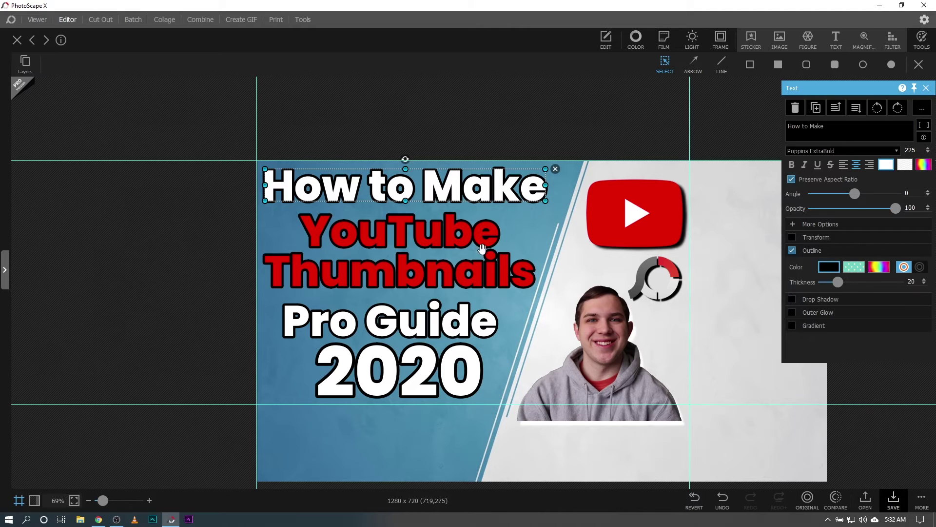
click(190, 280)
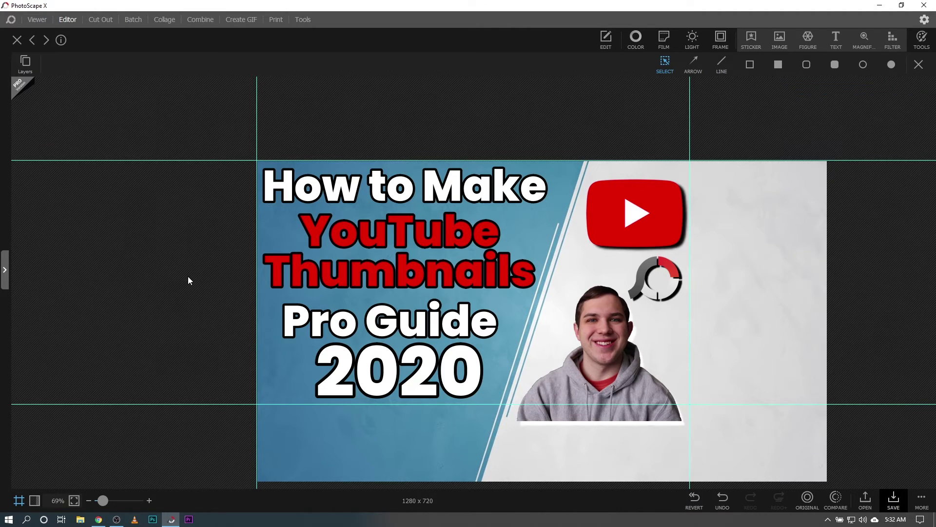
click(649, 287)
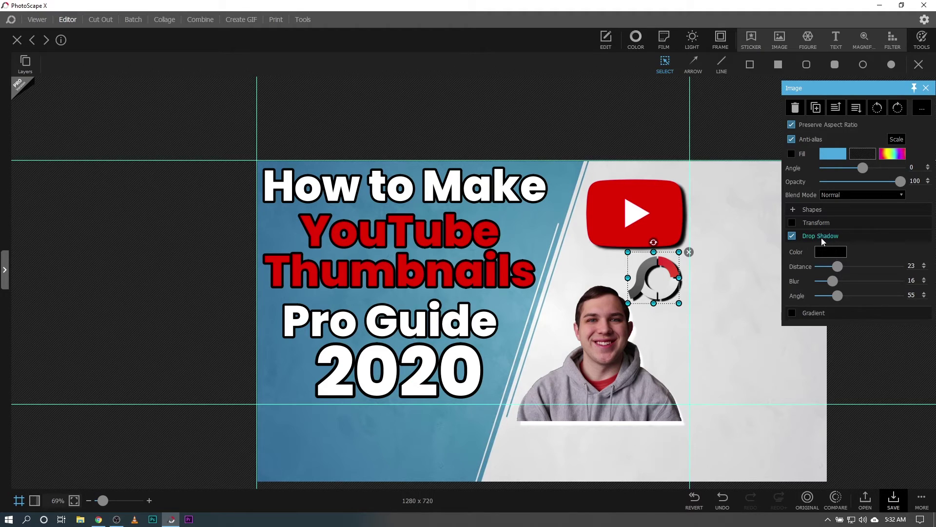
click(793, 235)
click(793, 236)
drag(837, 266, 830, 266)
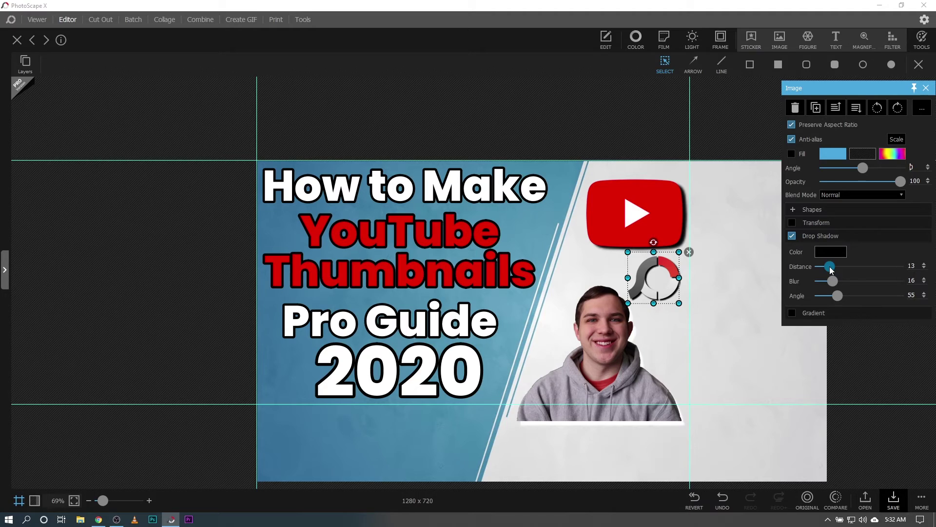
click(187, 317)
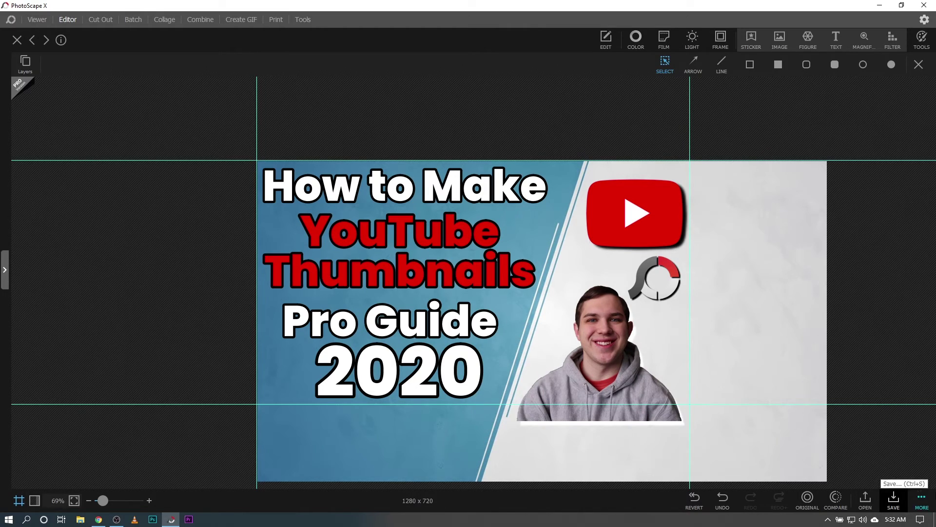
- Save the thumbnail to the Desktop as a PNG named noname
click(922, 498)
click(859, 413)
click(40, 200)
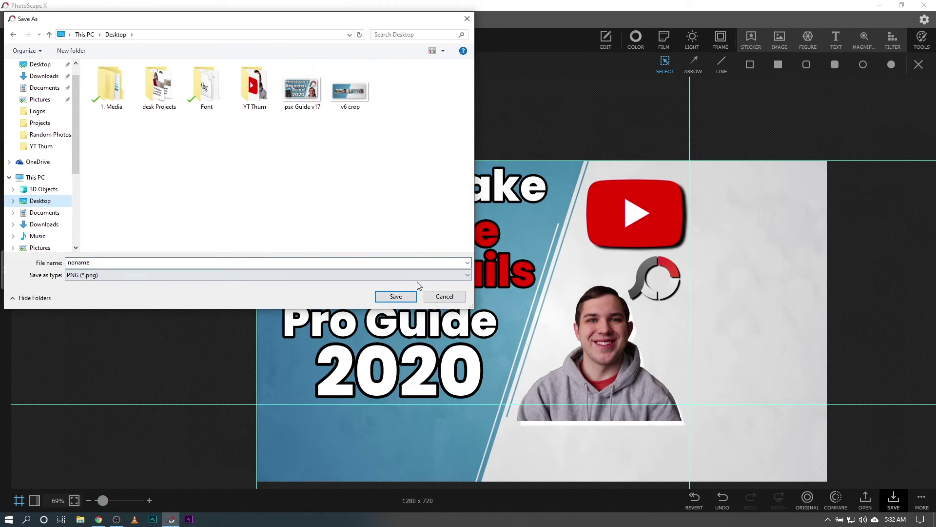
click(398, 297)
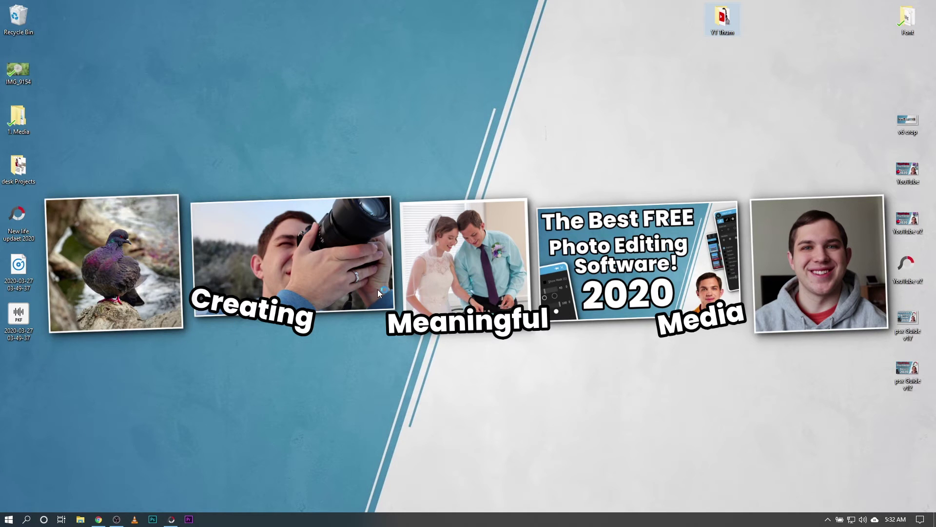
- Open noname.png from the desktop in Photos and shrink the viewer window
click(17, 374)
double_click(17, 375)
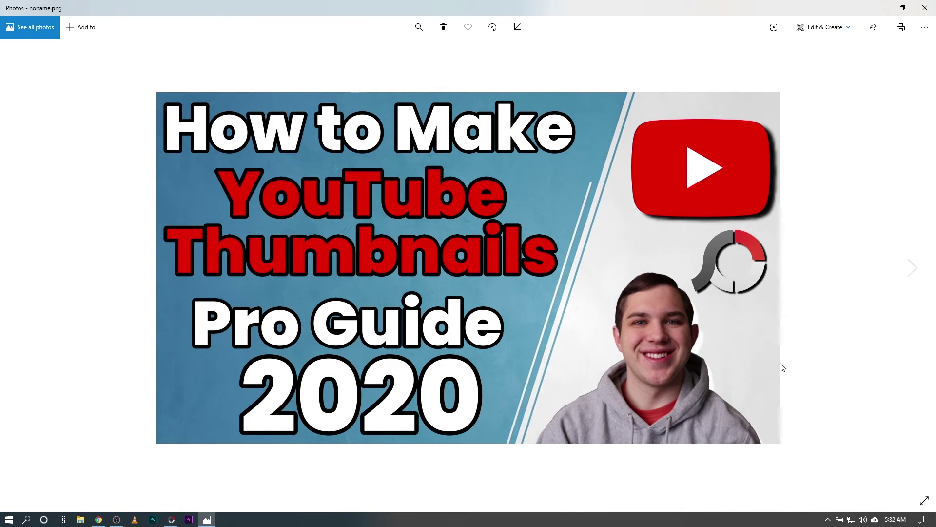
click(903, 8)
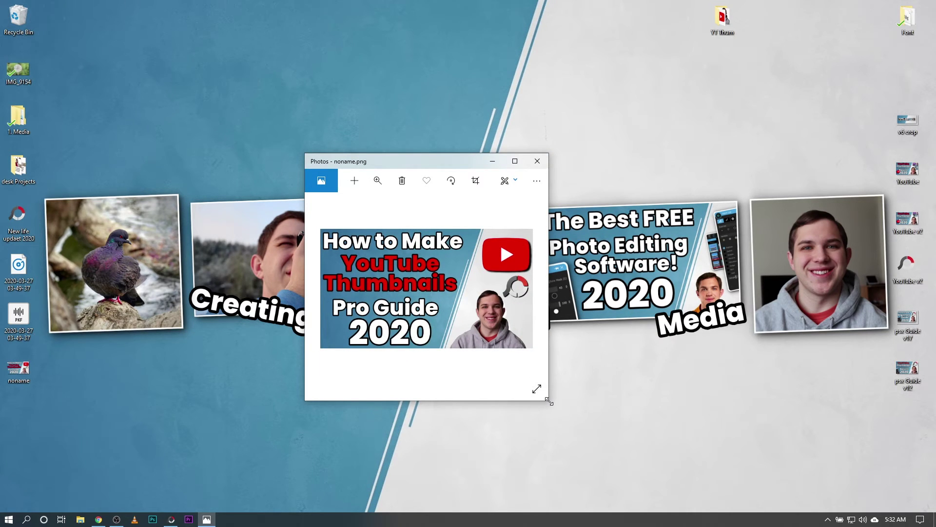
drag(549, 401, 490, 354)
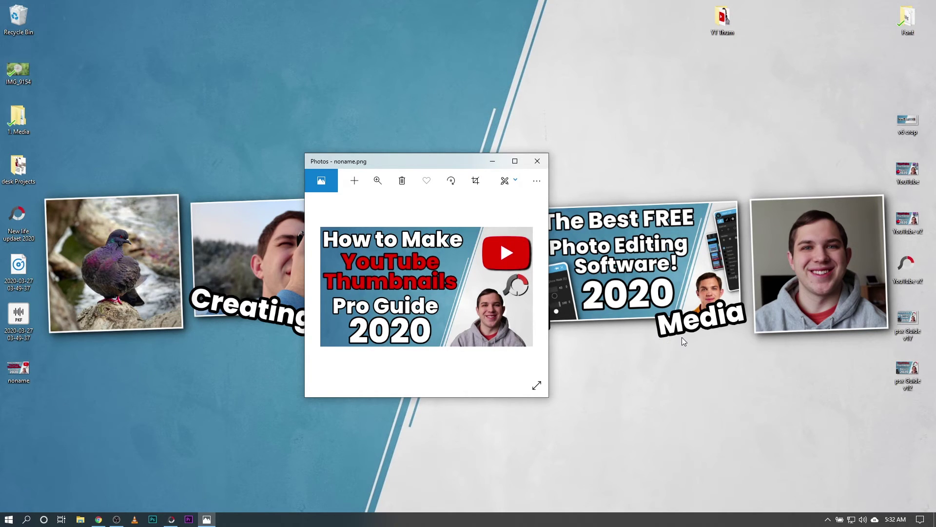
- Turn off the drop shadow on the presenter cut-out
click(171, 521)
click(607, 370)
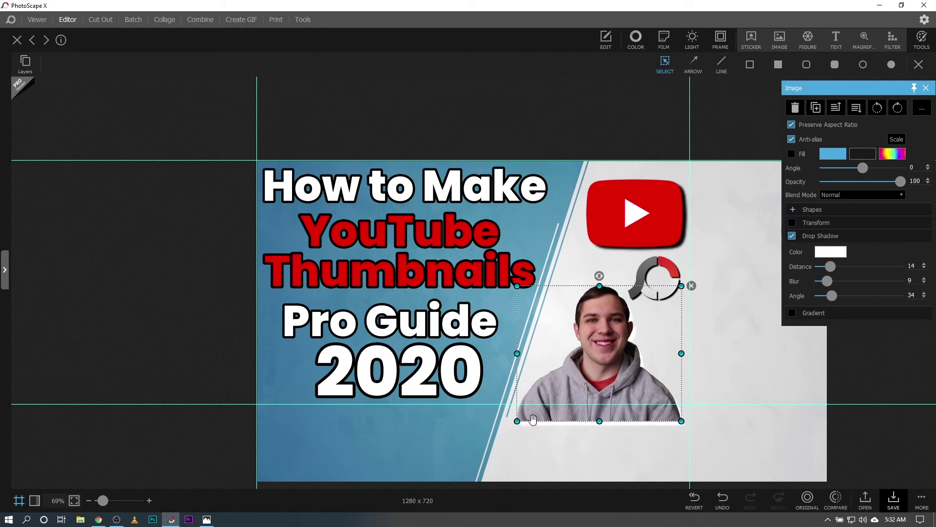
click(793, 236)
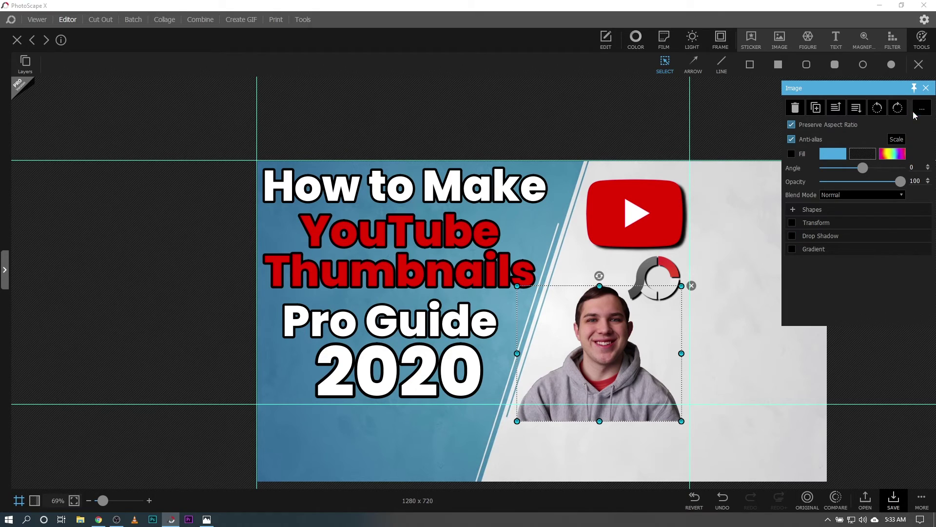
click(926, 88)
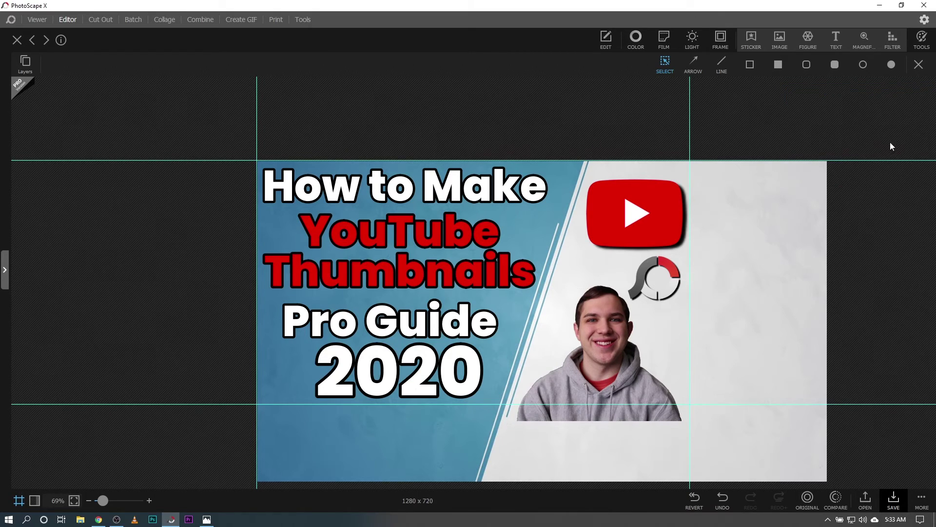
- Save the design as the project 'Youtube thumbnail' on the Desktop, then show the desktop
click(922, 498)
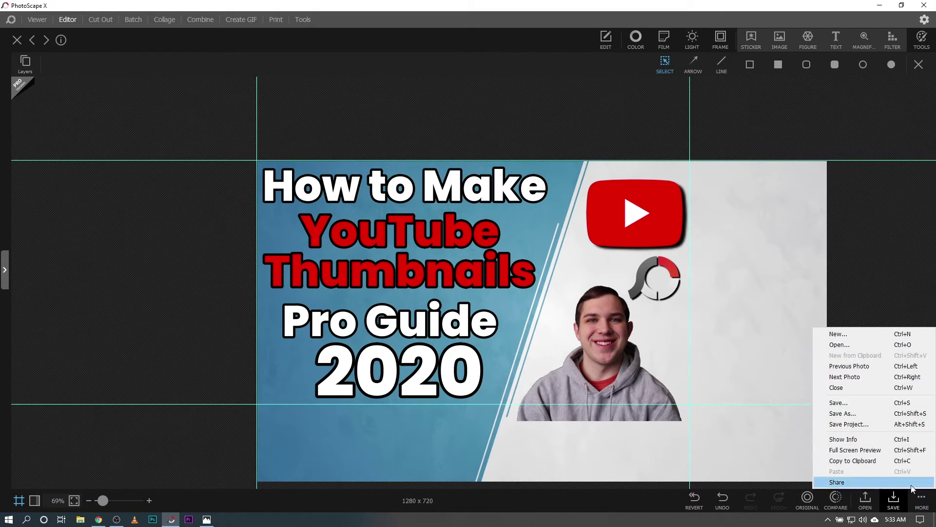
click(849, 423)
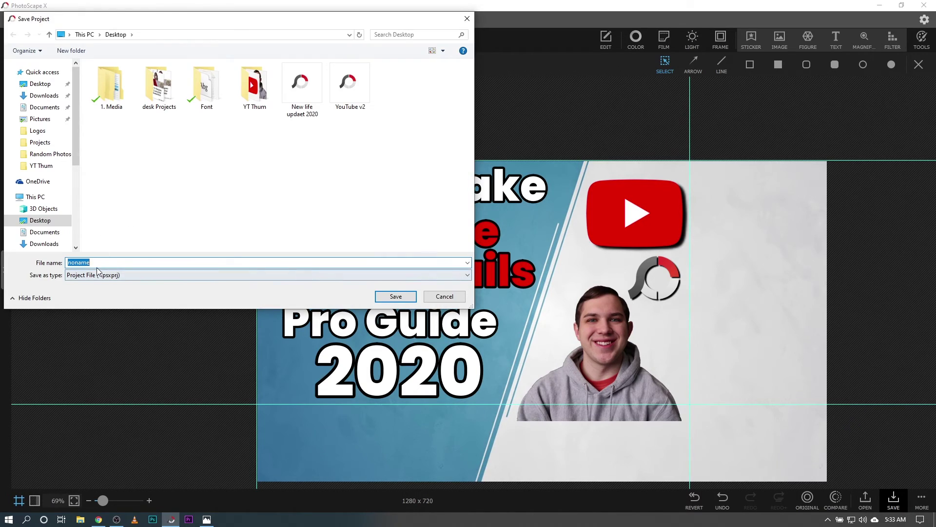
text(Y)
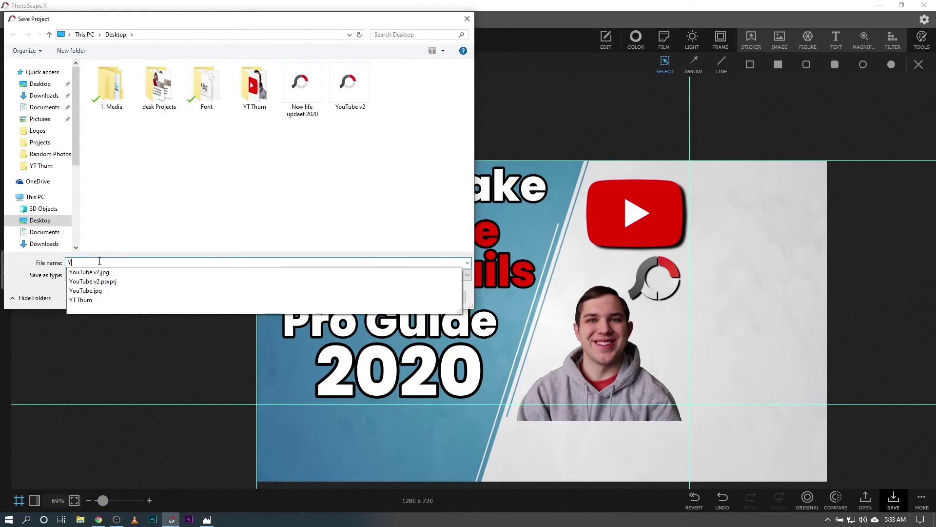
text(outube thumbnail)
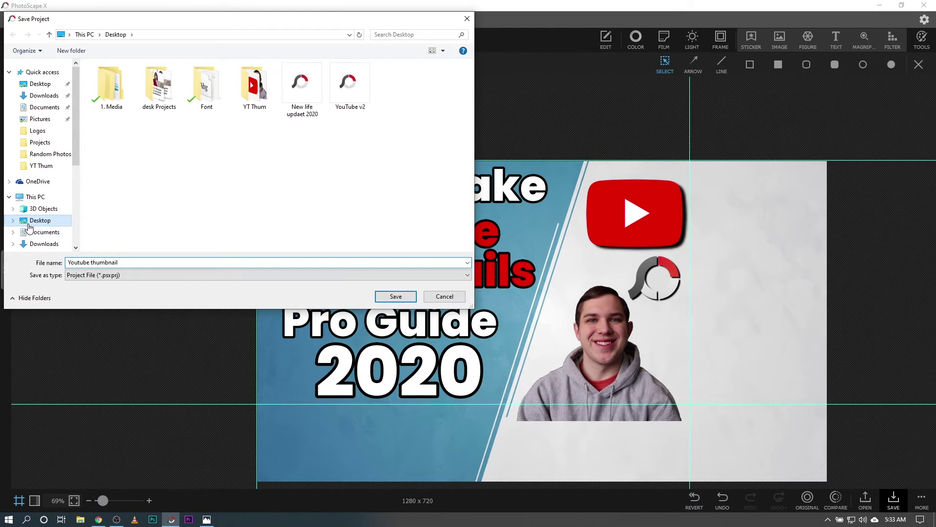
click(390, 297)
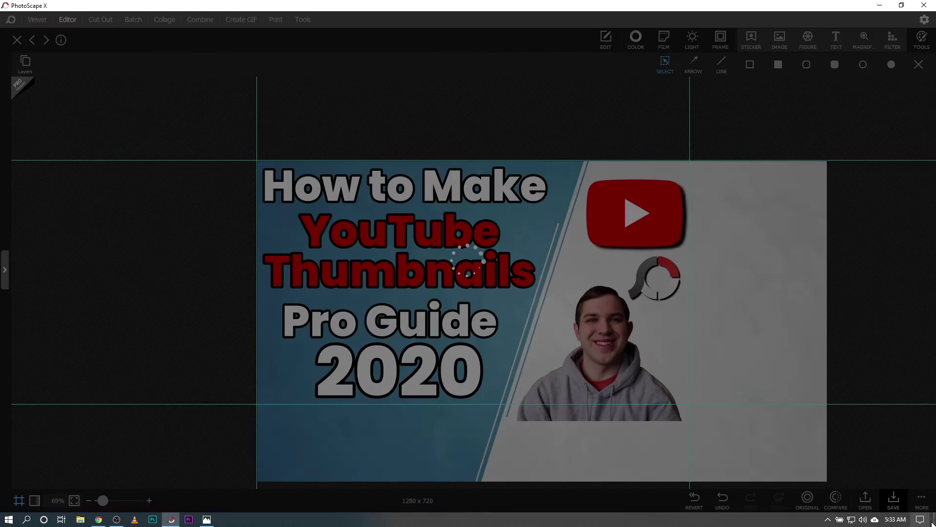
key(super+d)
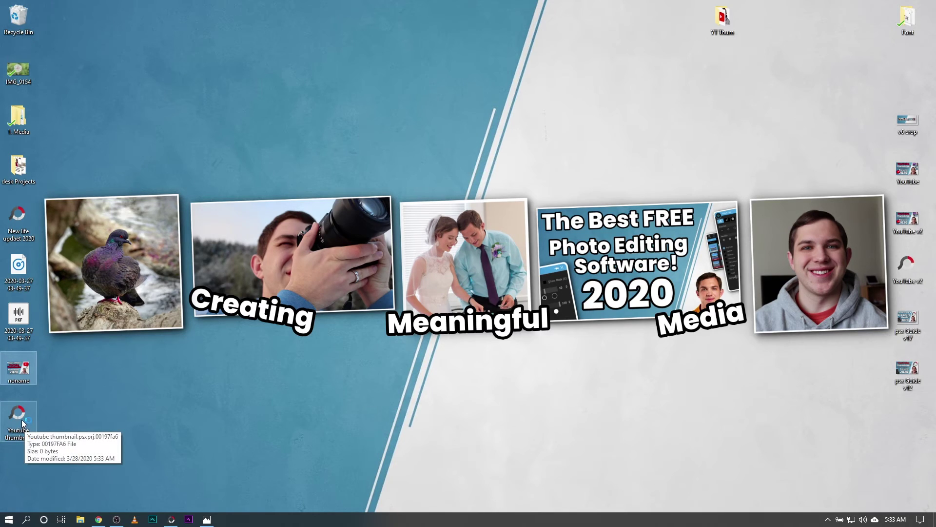
- Close PhotoScape X and reopen the 'Youtube thumbnail' project file from the desktop
click(173, 520)
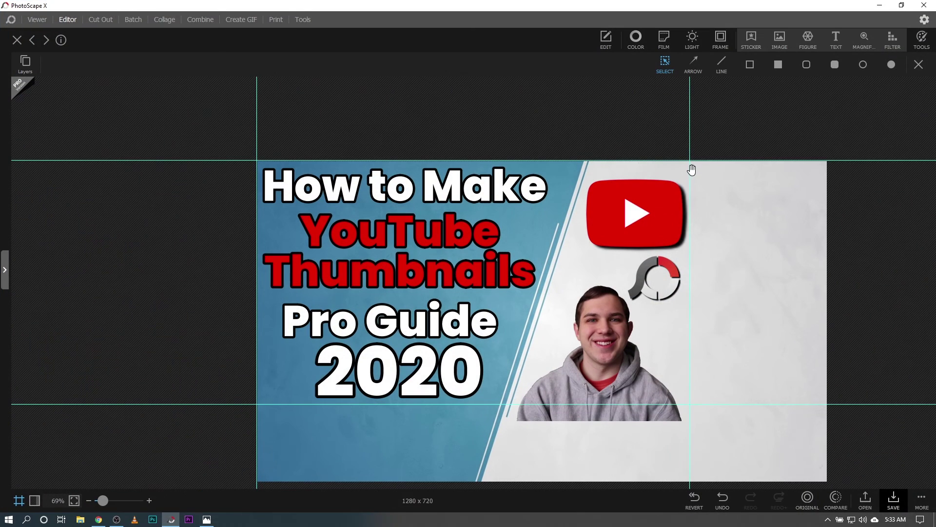
click(924, 5)
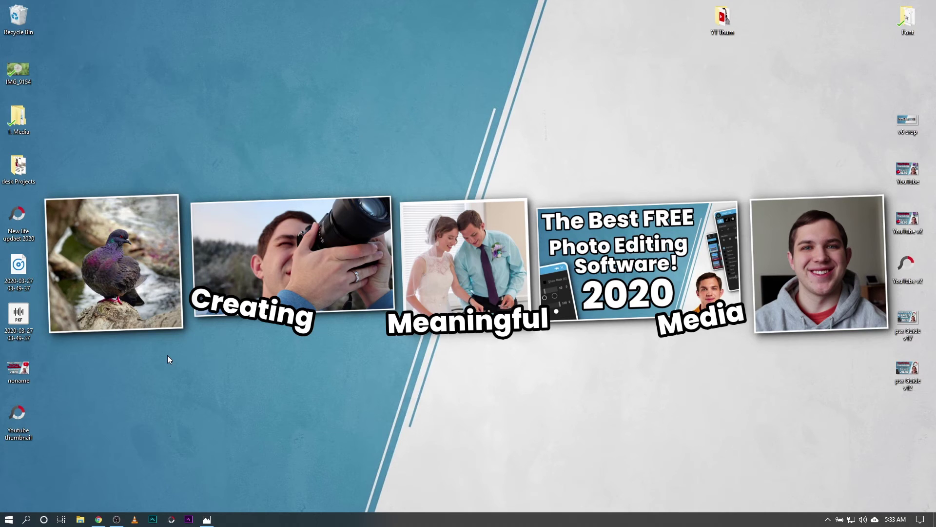
double_click(14, 415)
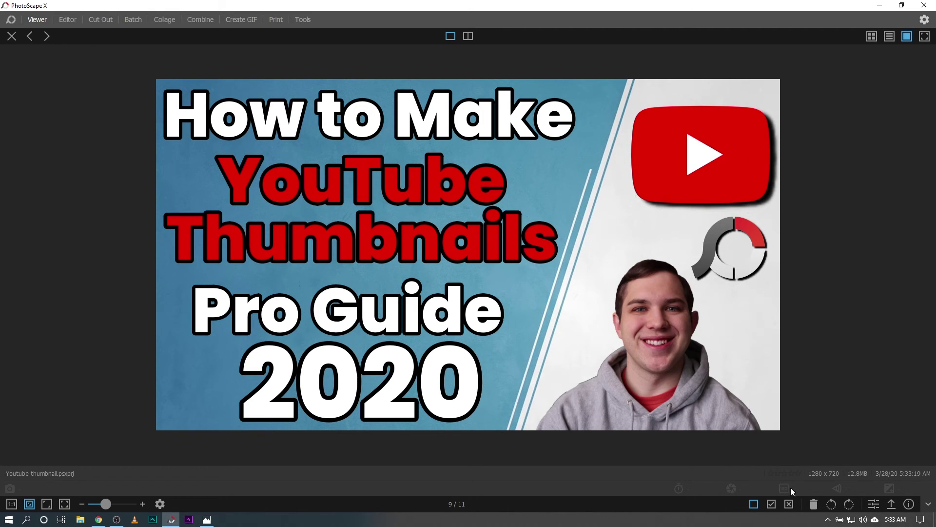
- Open the project in the Editor and reposition the presenter photo, undoing a trial Thumbnails heading move
click(873, 504)
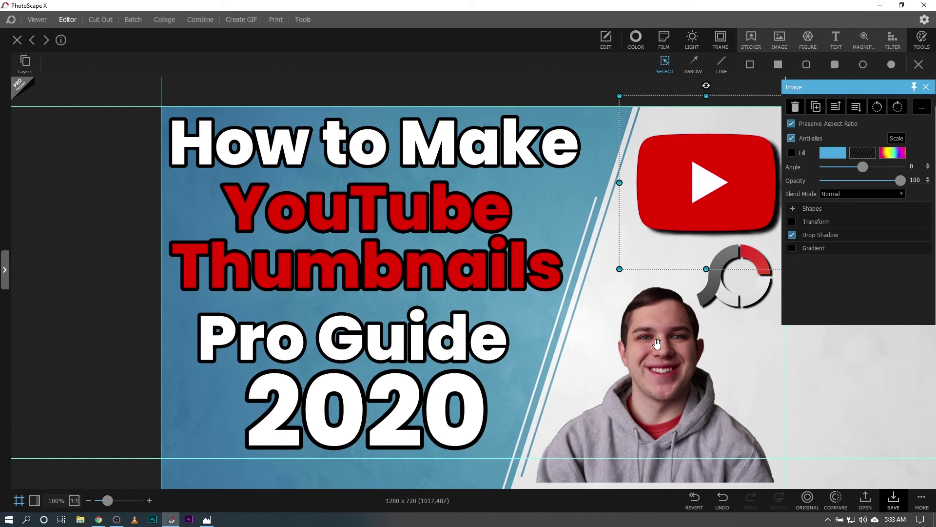
click(658, 344)
click(440, 271)
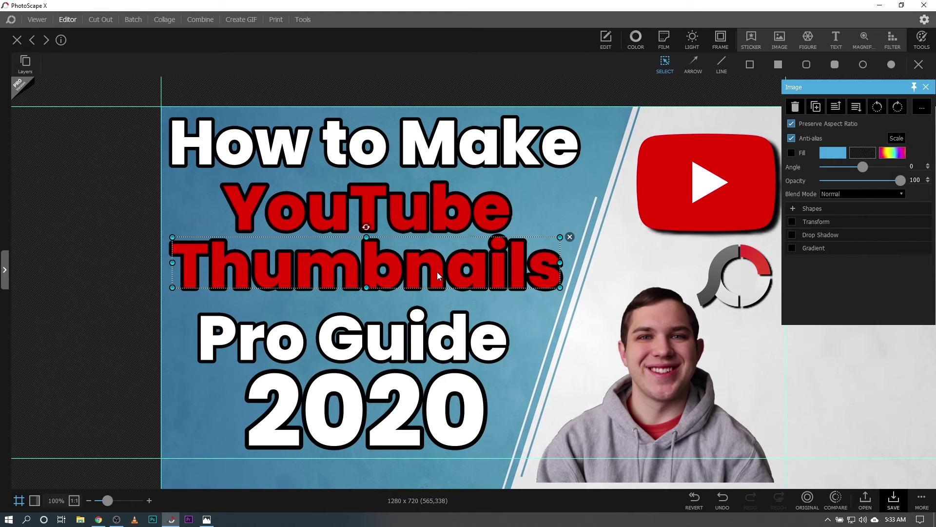
click(675, 347)
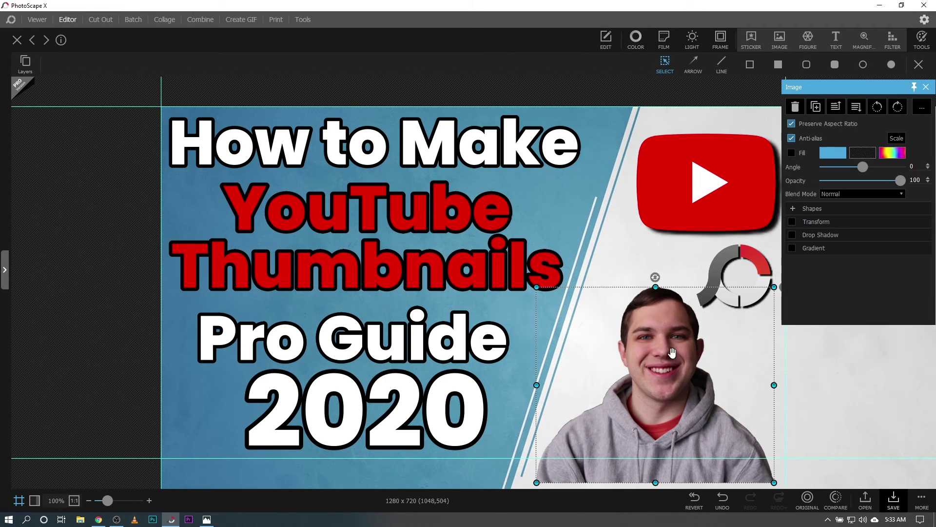
drag(669, 359, 661, 355)
drag(540, 322, 662, 365)
click(439, 269)
drag(415, 269, 534, 279)
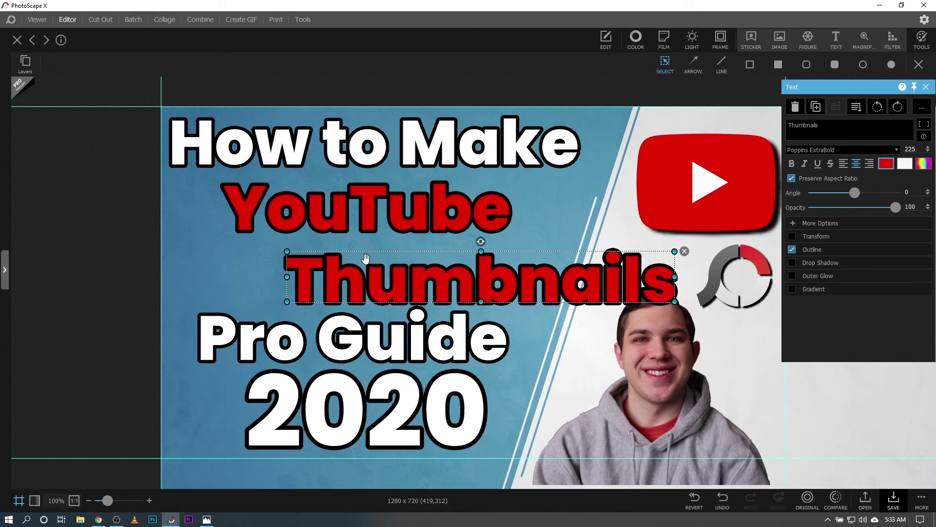
key(ctrl+z)
key(ctrl+z)
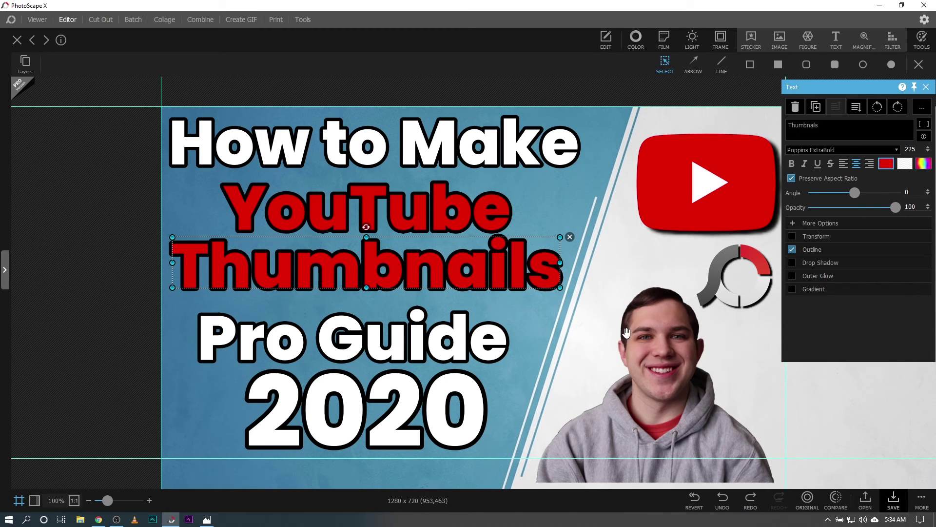
- Enlarge the presenter photo up and right, and nudge the ring logo slightly right
click(647, 344)
drag(646, 344, 641, 341)
drag(768, 286, 739, 253)
click(739, 257)
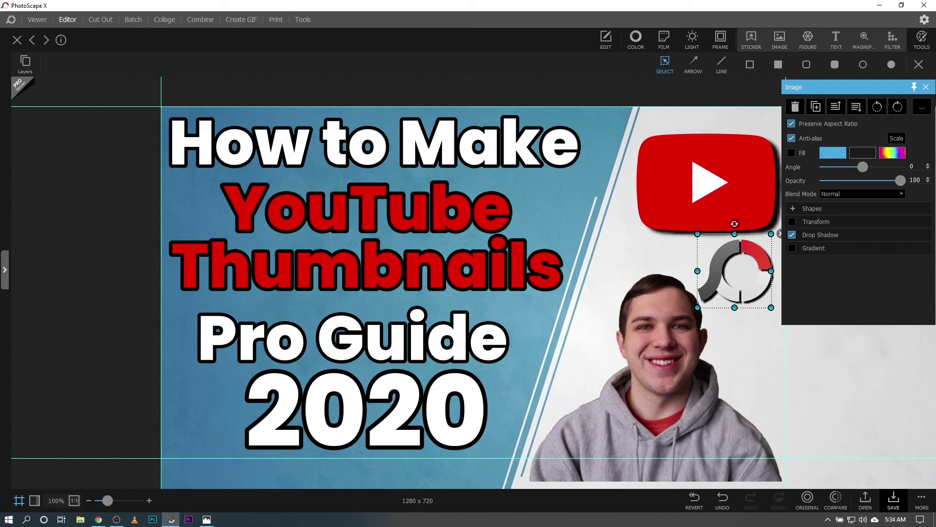
click(926, 86)
drag(745, 252, 748, 250)
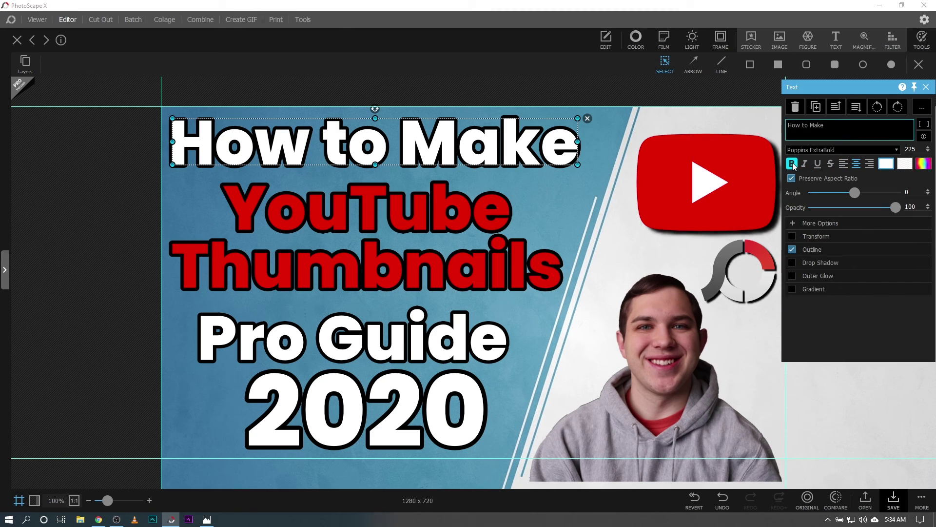
key(ctrl+a)
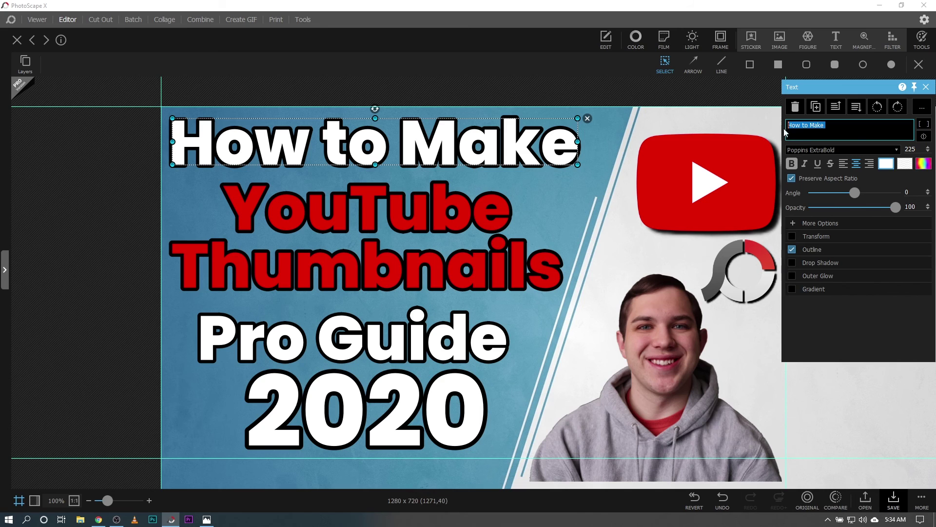
click(822, 149)
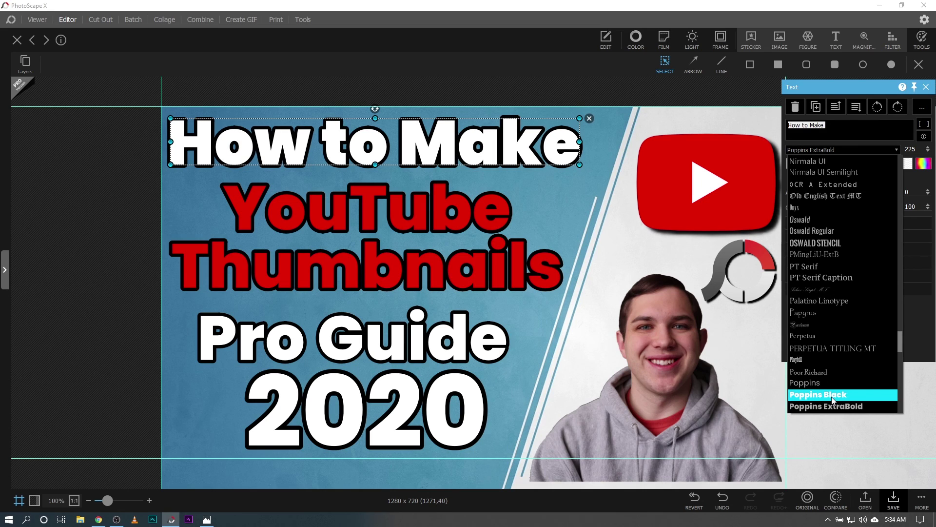
scroll(835, 402, down, 1)
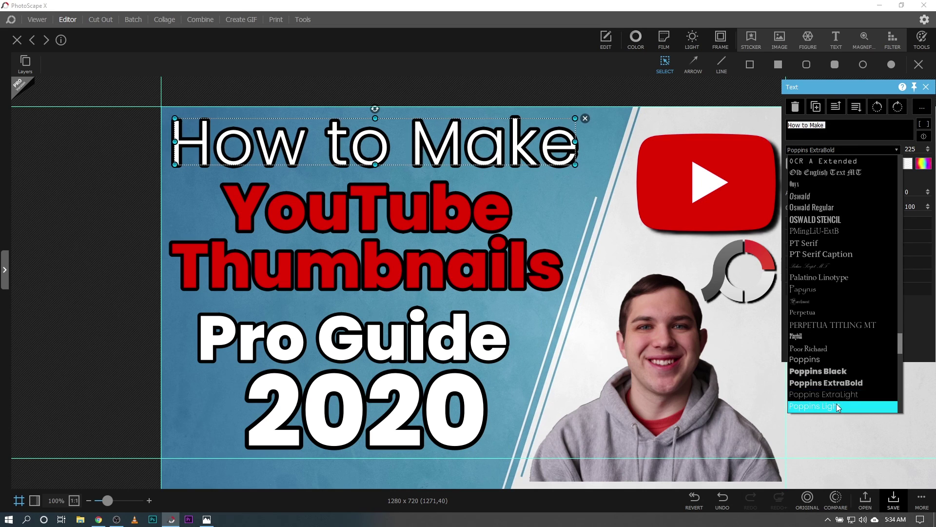
click(63, 291)
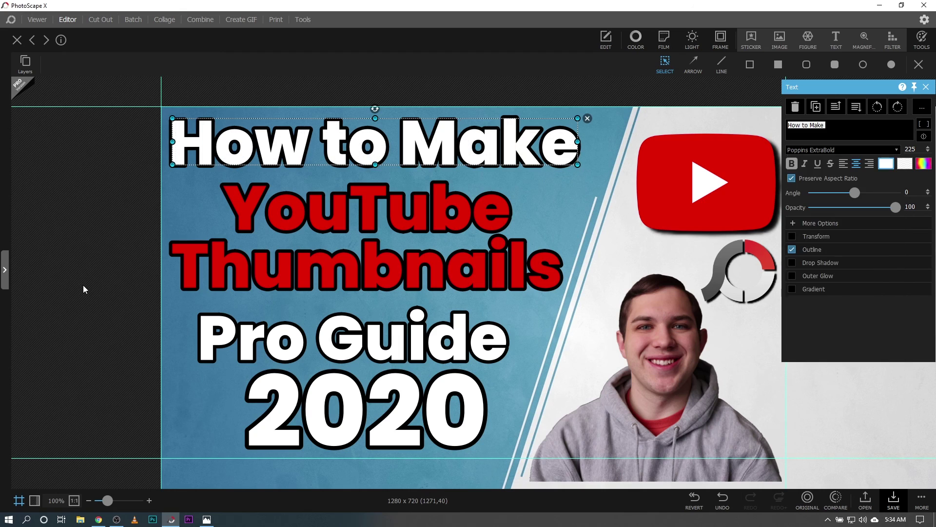
click(83, 284)
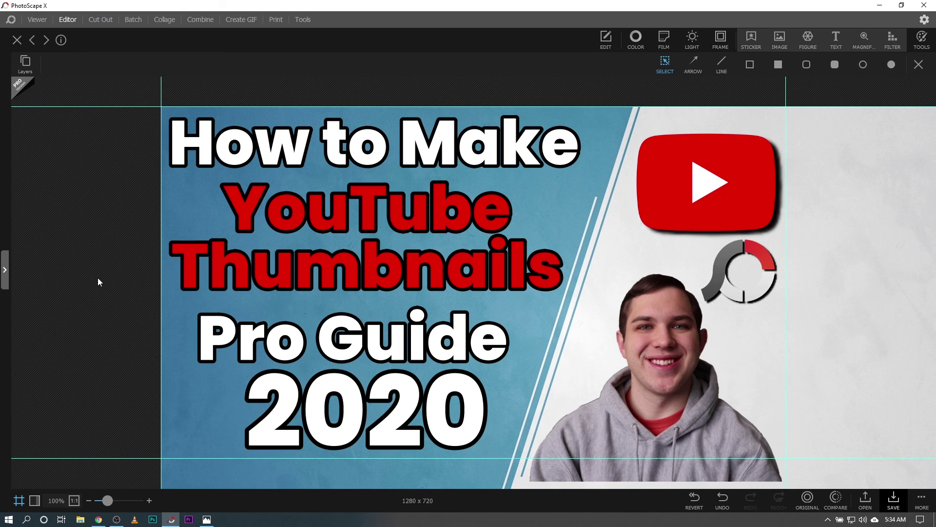
- Start saving a JPEG copy via Save As, then cancel the dialog
click(921, 497)
click(865, 418)
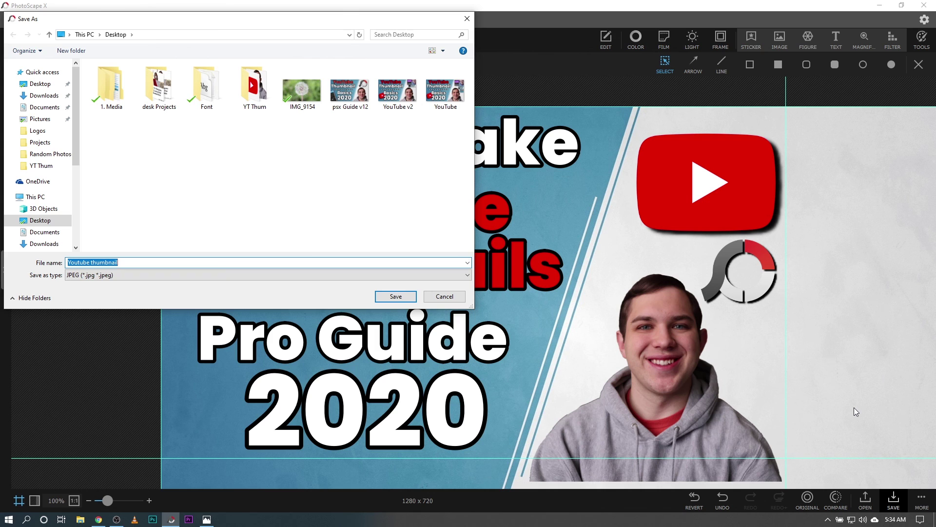
click(444, 296)
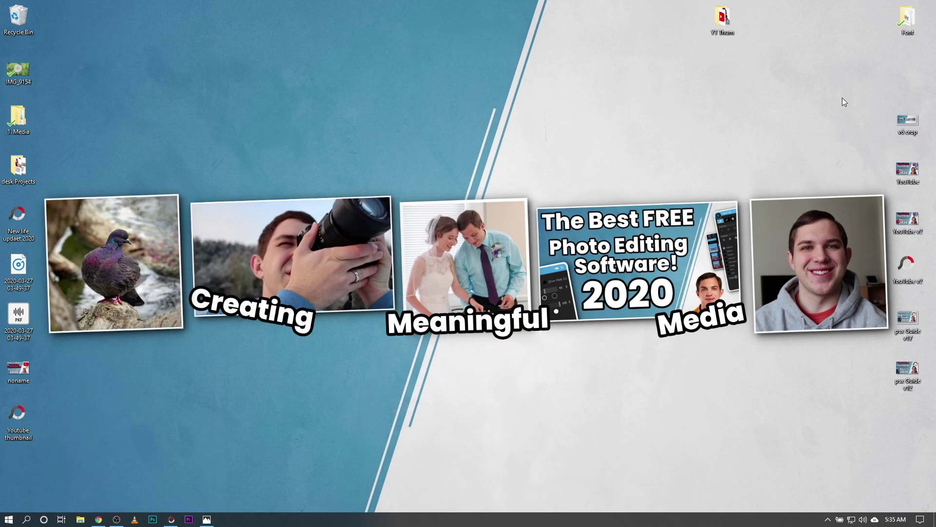